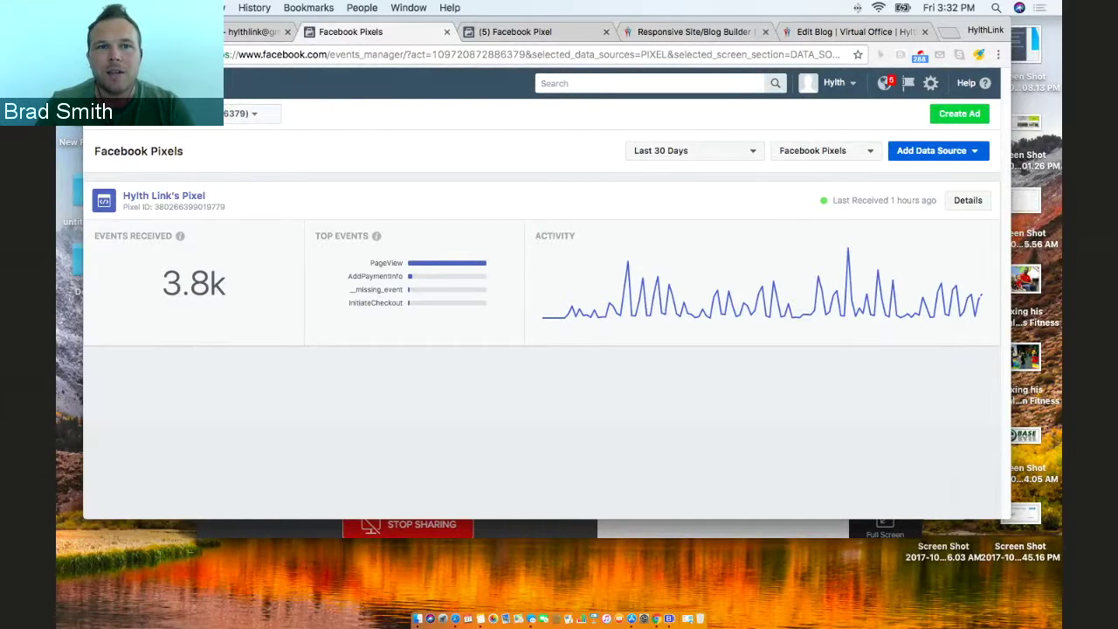
# Open the top-left Facebook tools menu listing Power Editor, Ads Manager, Audiences and All Tools.
pyautogui.click(110, 83)
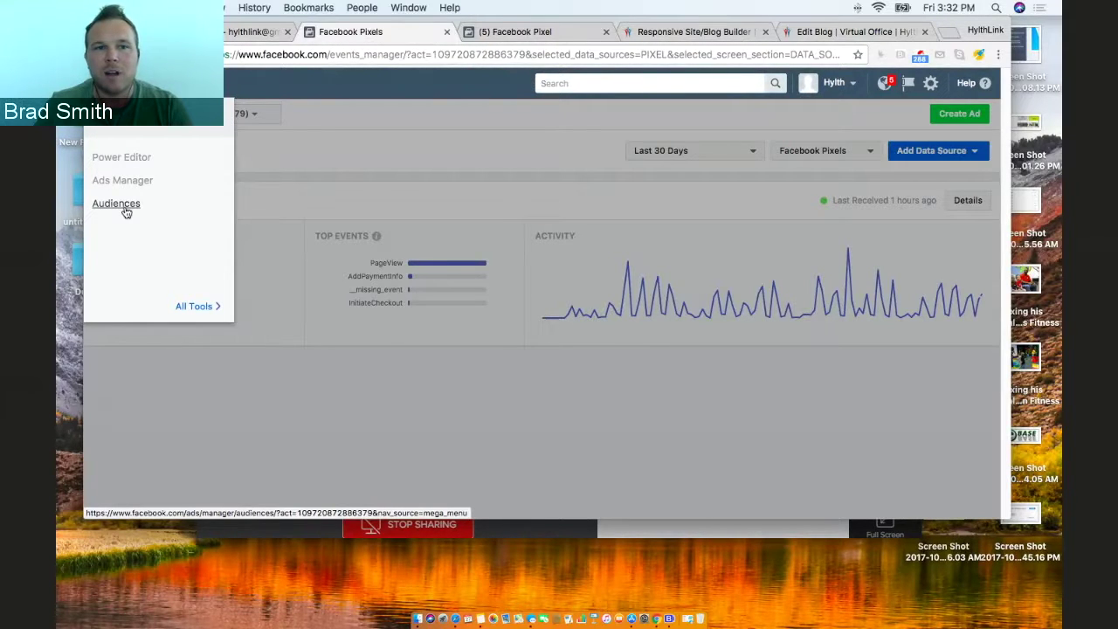
# Go to the Pixels overview under All Tools, then view the pixel's details tab.
pyautogui.moveTo(189, 309)
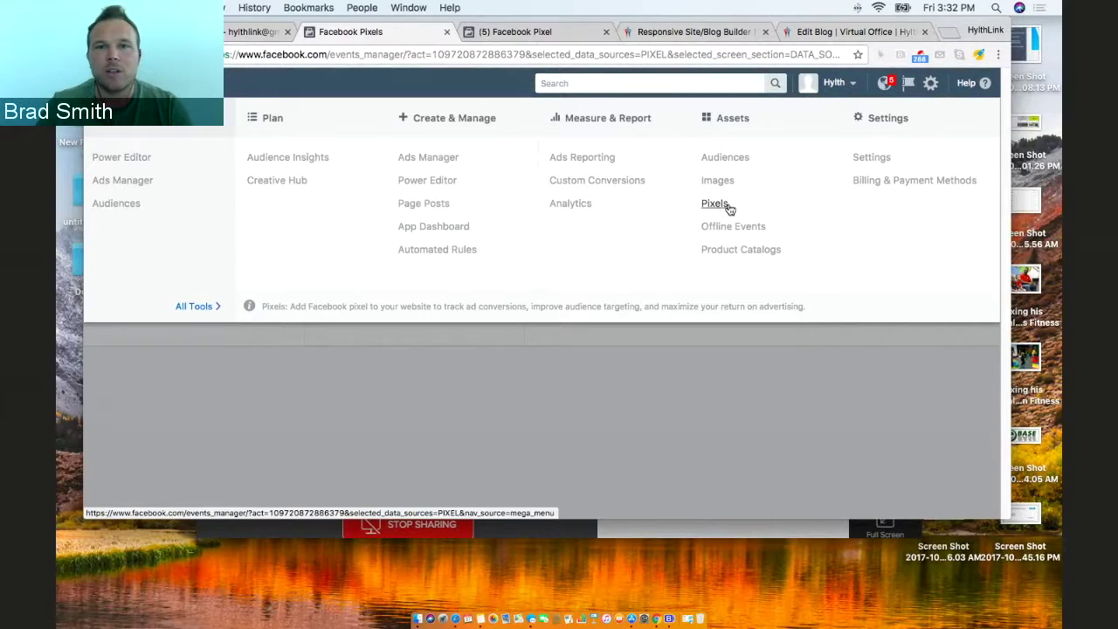
pyautogui.click(542, 398)
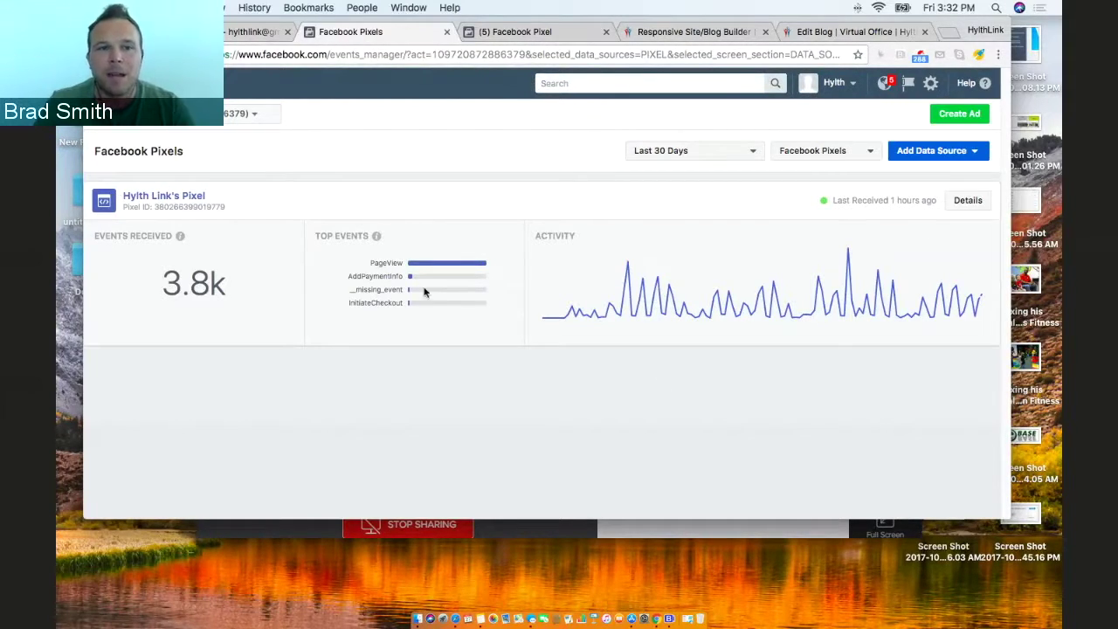
pyautogui.click(531, 32)
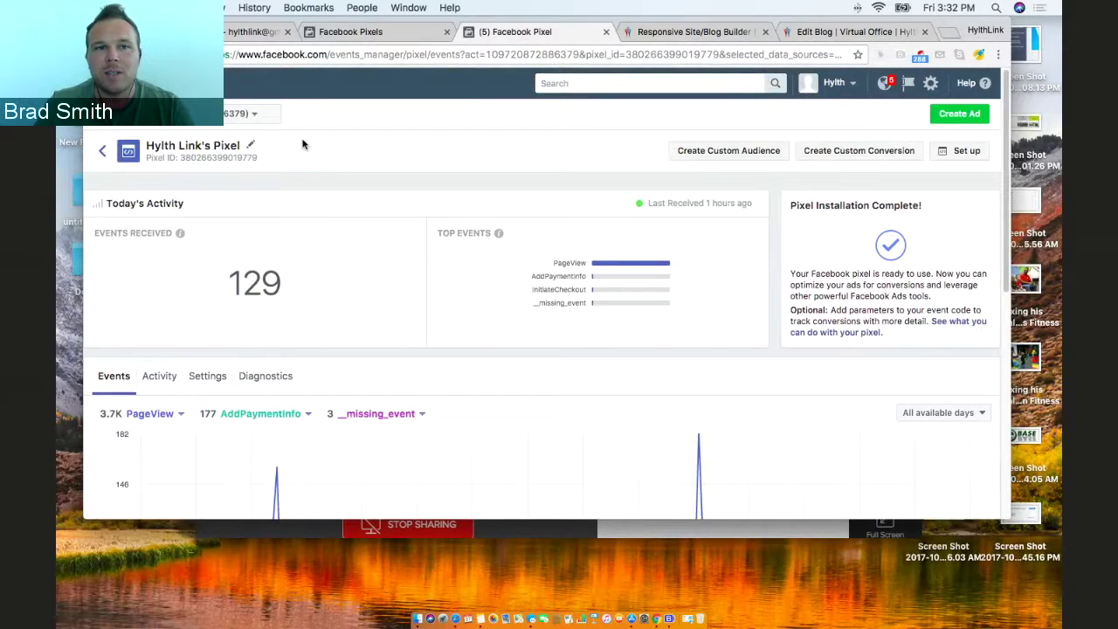
pyautogui.click(338, 33)
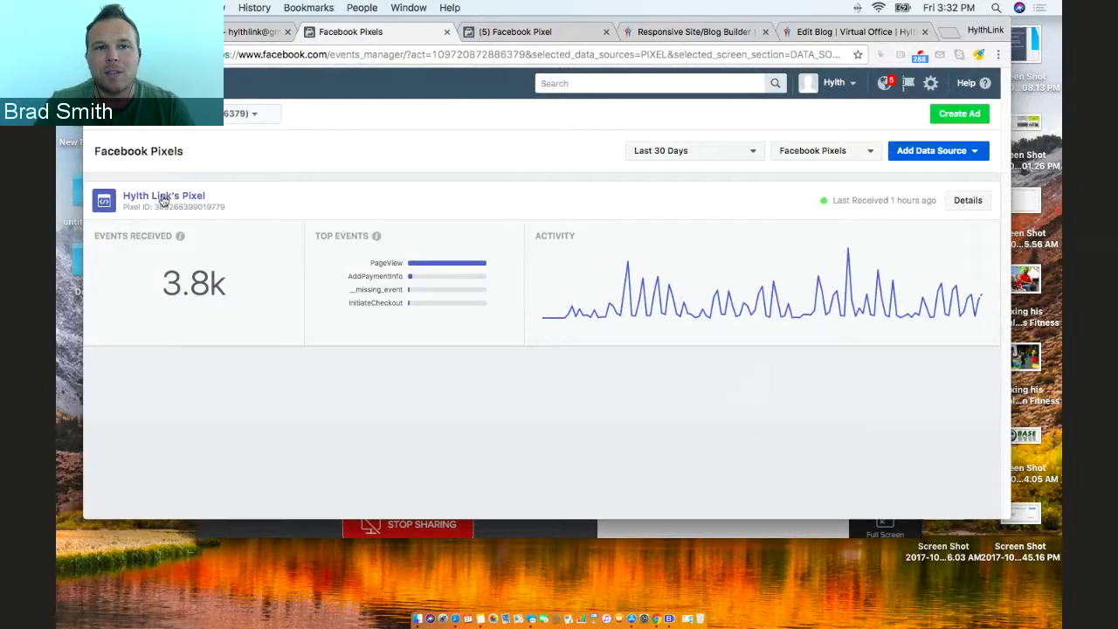
pyautogui.click(191, 199)
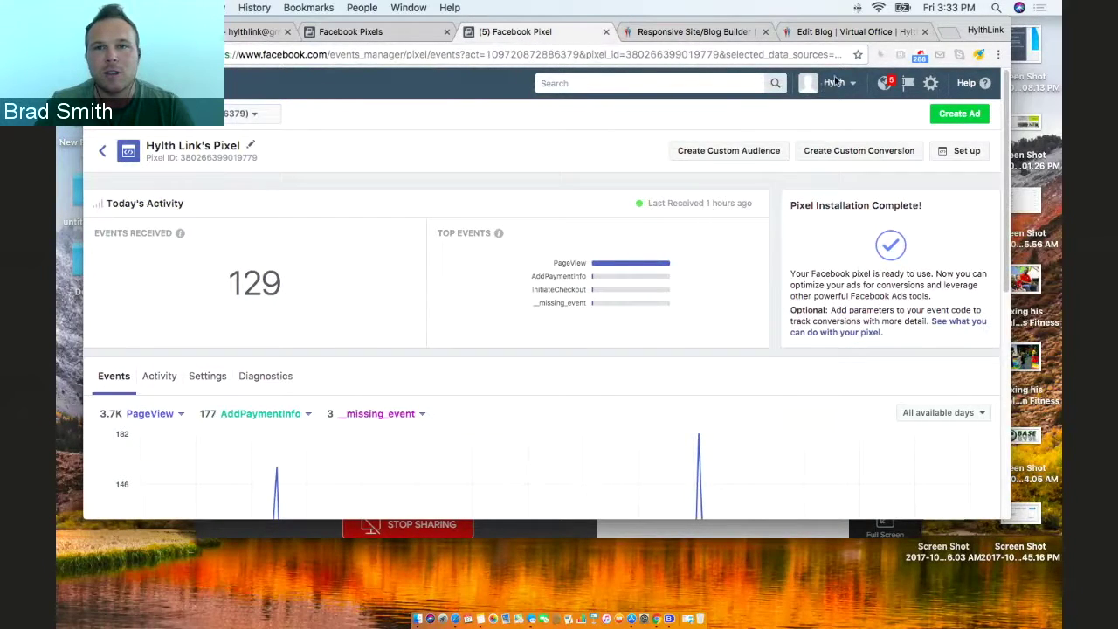
pyautogui.click(969, 156)
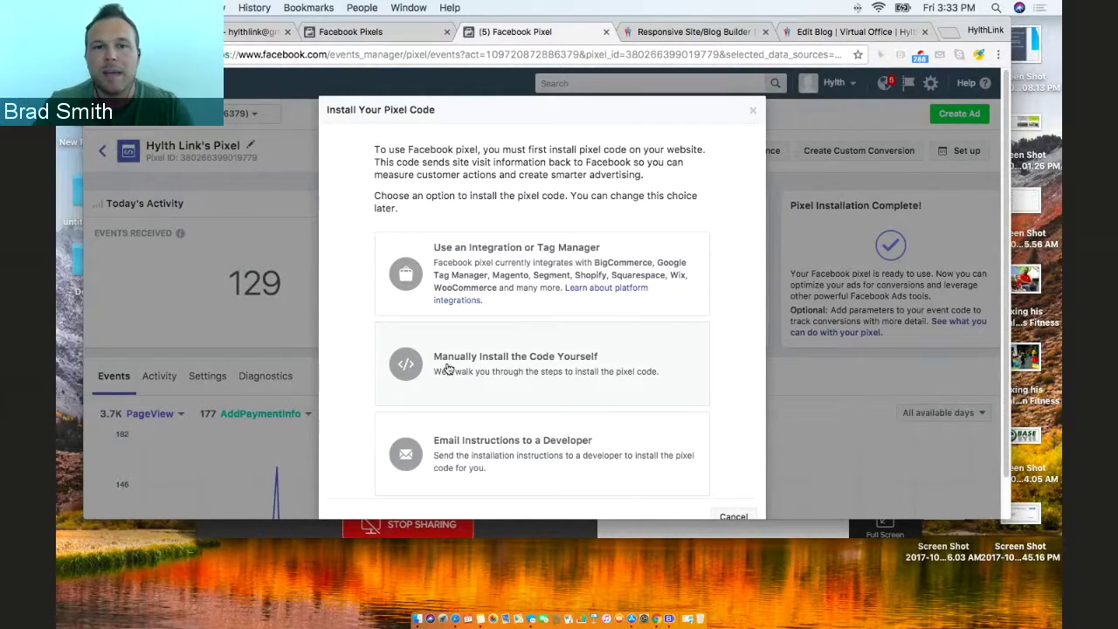
# Choose to manually install the pixel code and review the example header code.
pyautogui.click(542, 361)
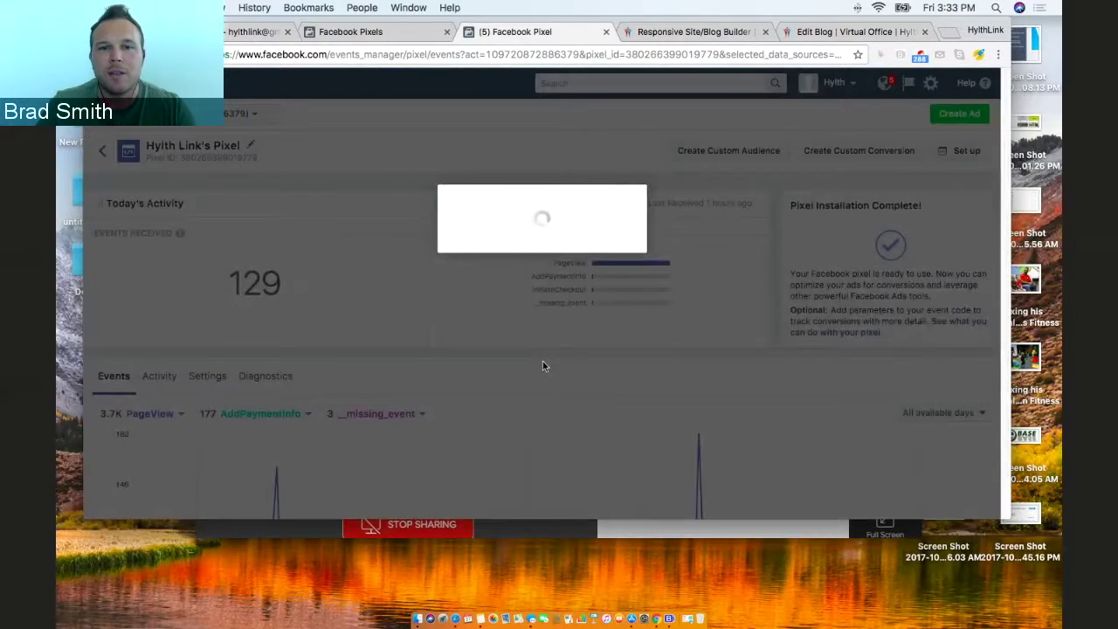
pyautogui.scroll(-1, 559, 372)
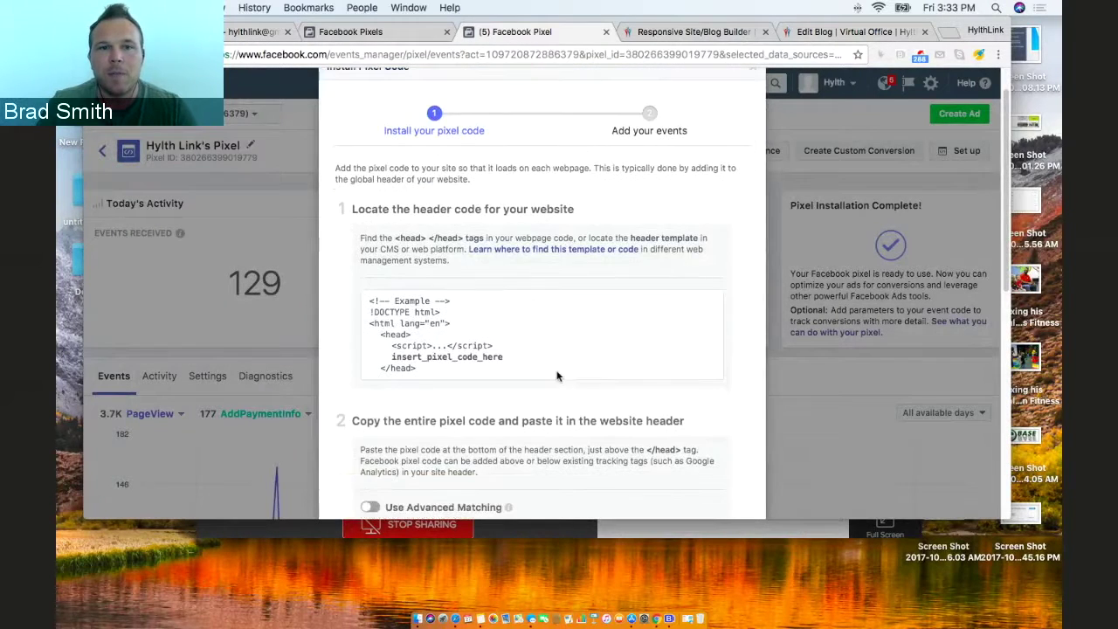
pyautogui.moveTo(368, 303); pyautogui.dragTo(455, 348)
pyautogui.click(473, 374)
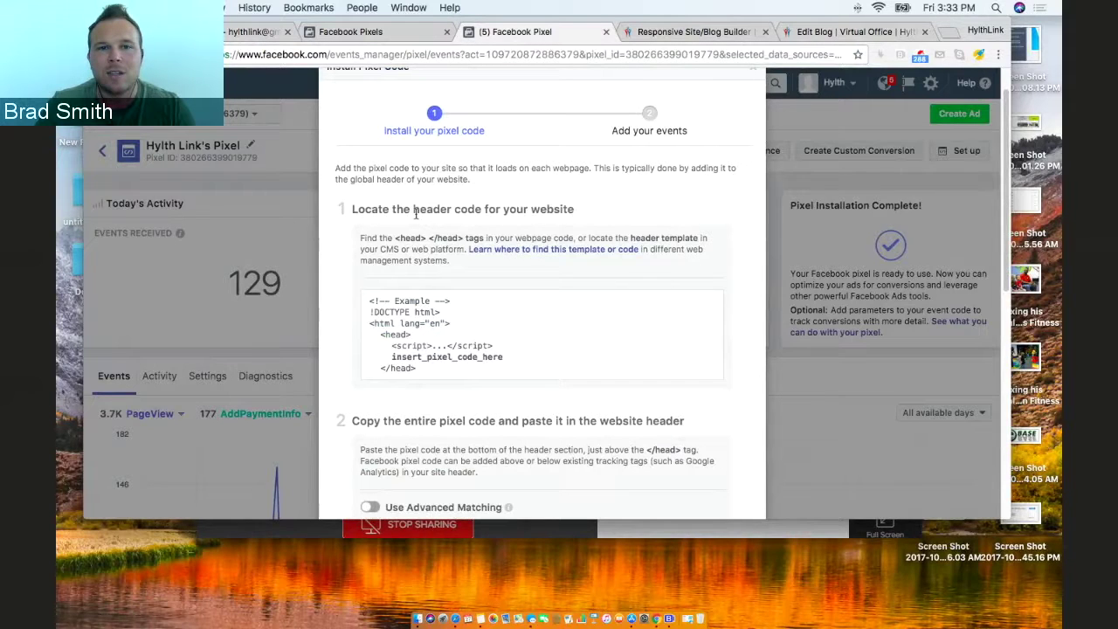
pyautogui.scroll(-5, 527, 337)
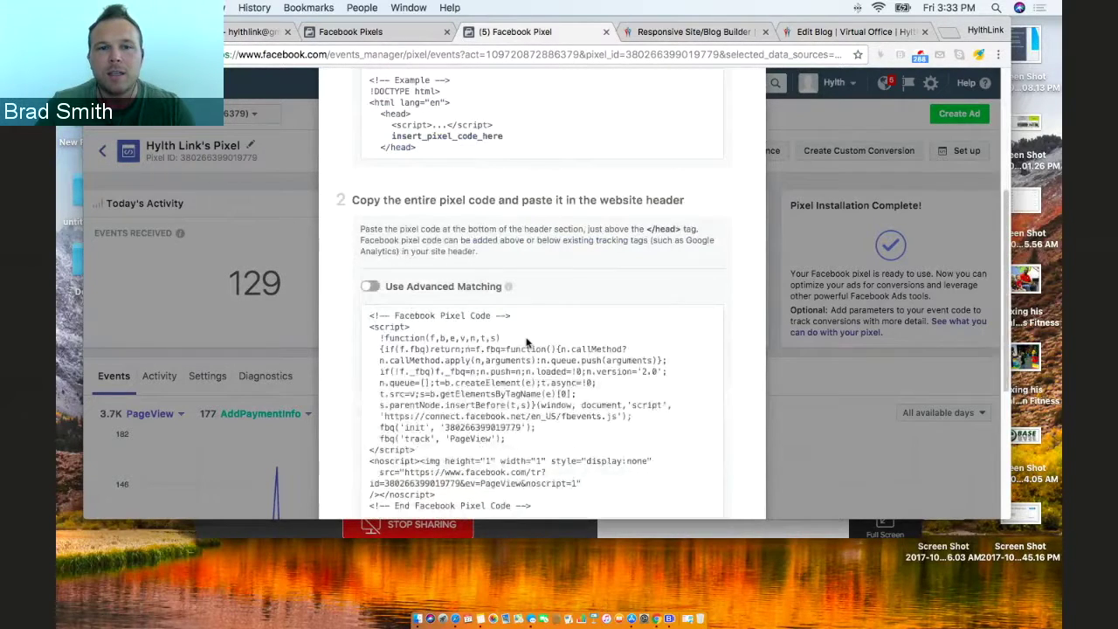
pyautogui.moveTo(535, 335)
pyautogui.scroll(1, 387, 182)
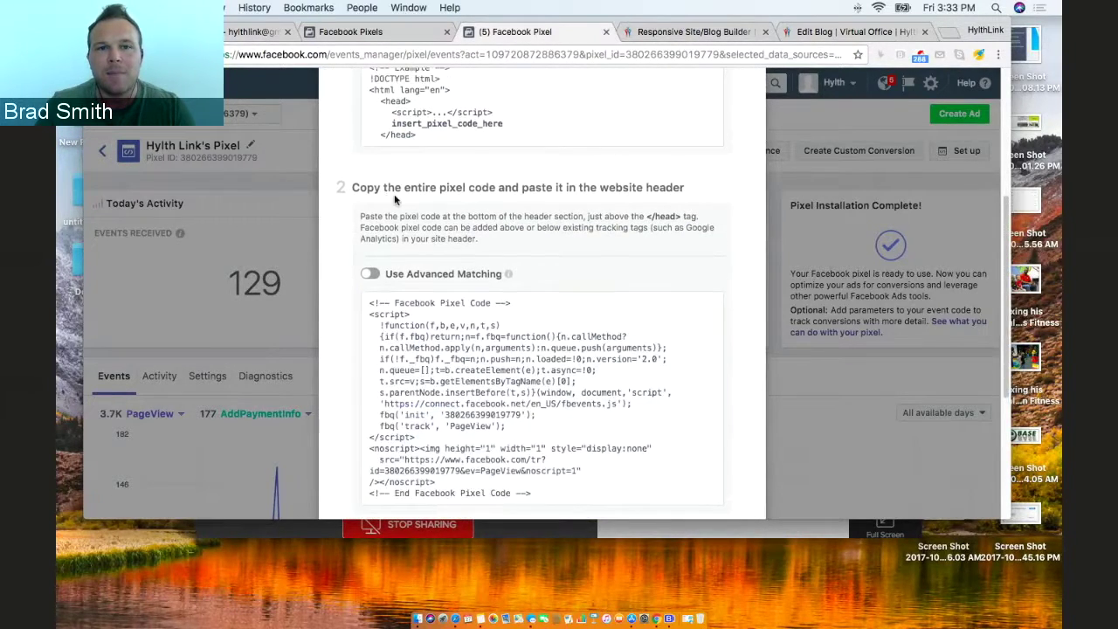
# Copy the entire pixel code to the clipboard and bring up the Email Instructions form.
pyautogui.tripleClick(406, 188)
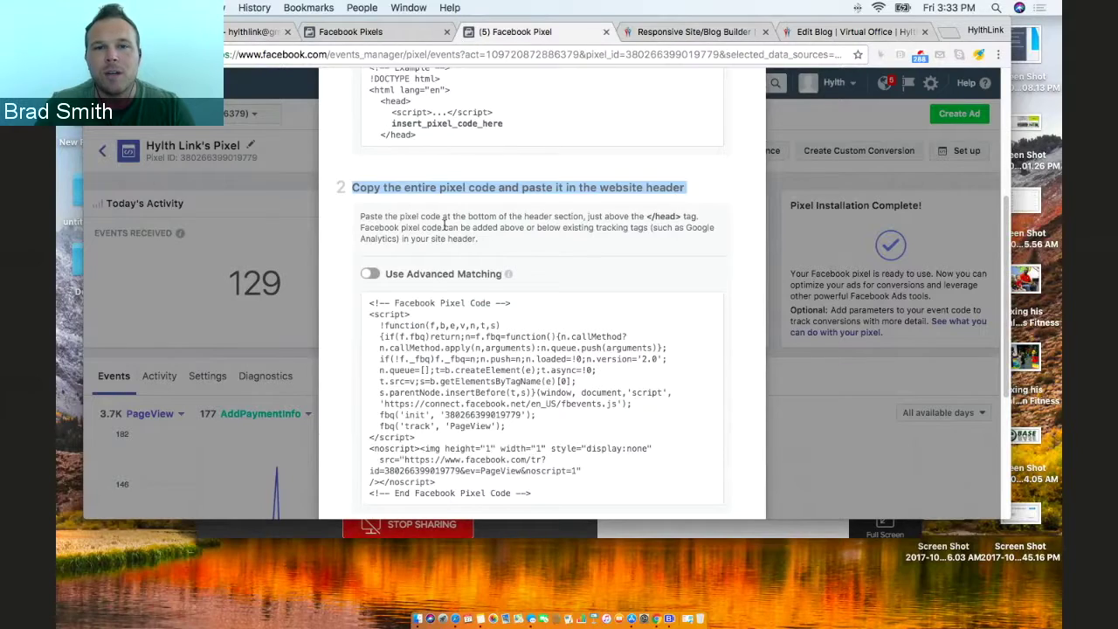
pyautogui.scroll(-4, 445, 225)
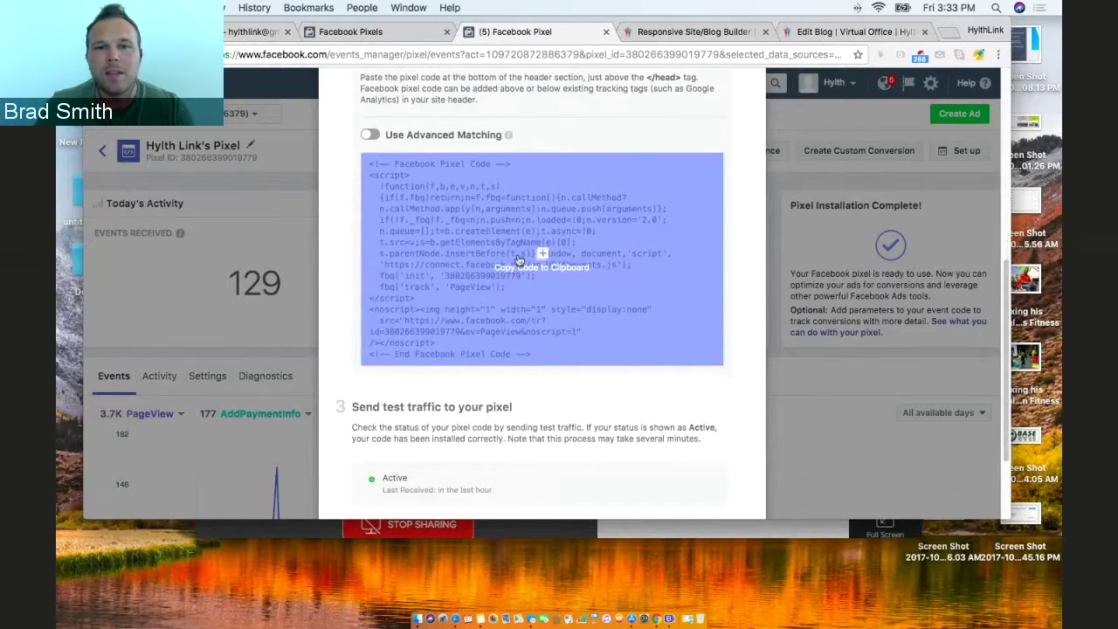
pyautogui.click(518, 260)
pyautogui.scroll(-3, 519, 260)
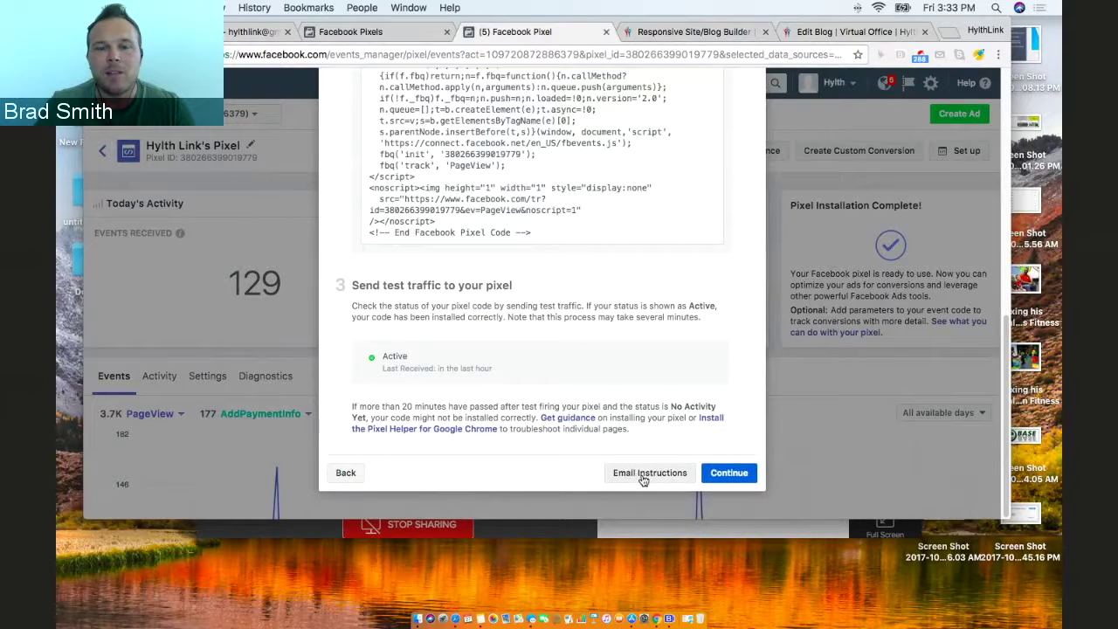
pyautogui.click(642, 473)
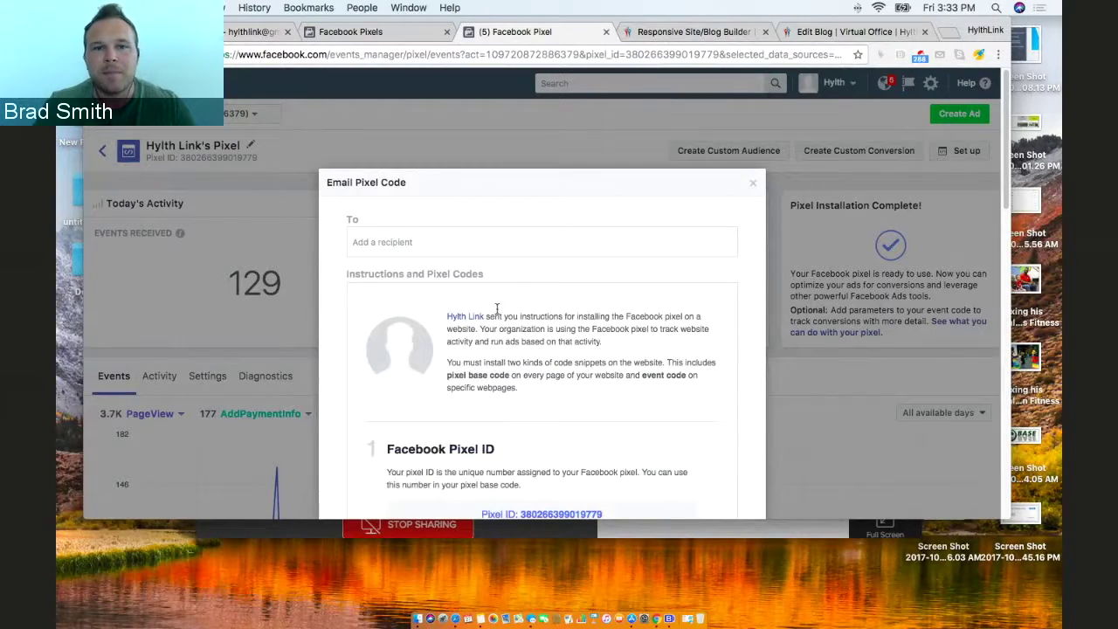
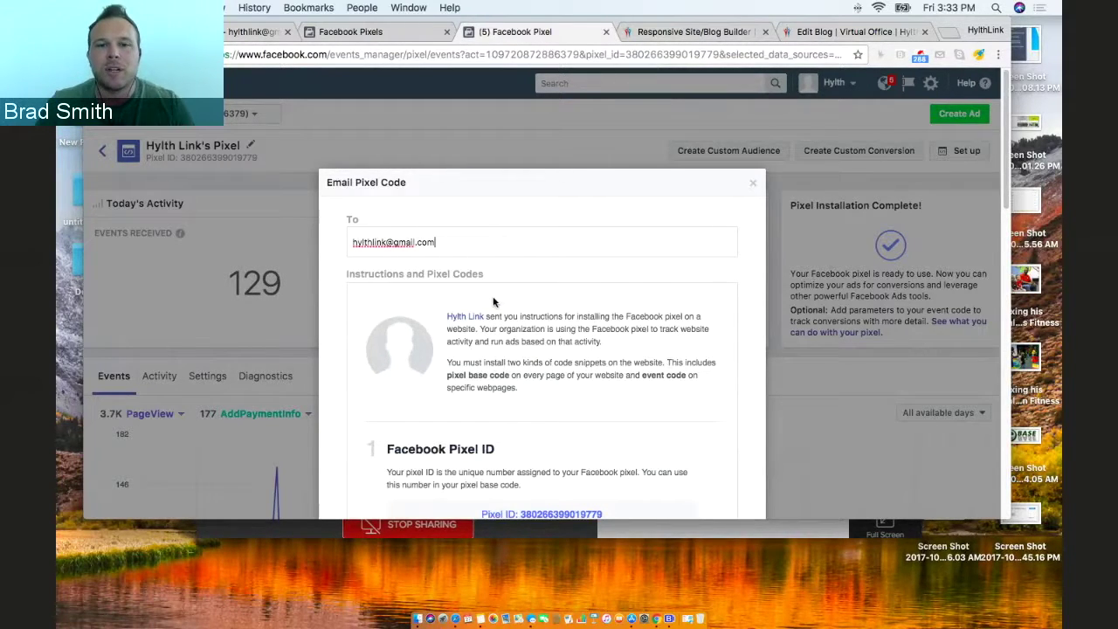
# Enter a recipient e-mail address, then go back from the email form to the install steps.
pyautogui.scroll(-2, 488, 302)
pyautogui.scroll(2, 480, 308)
pyautogui.scroll(-6, 498, 323)
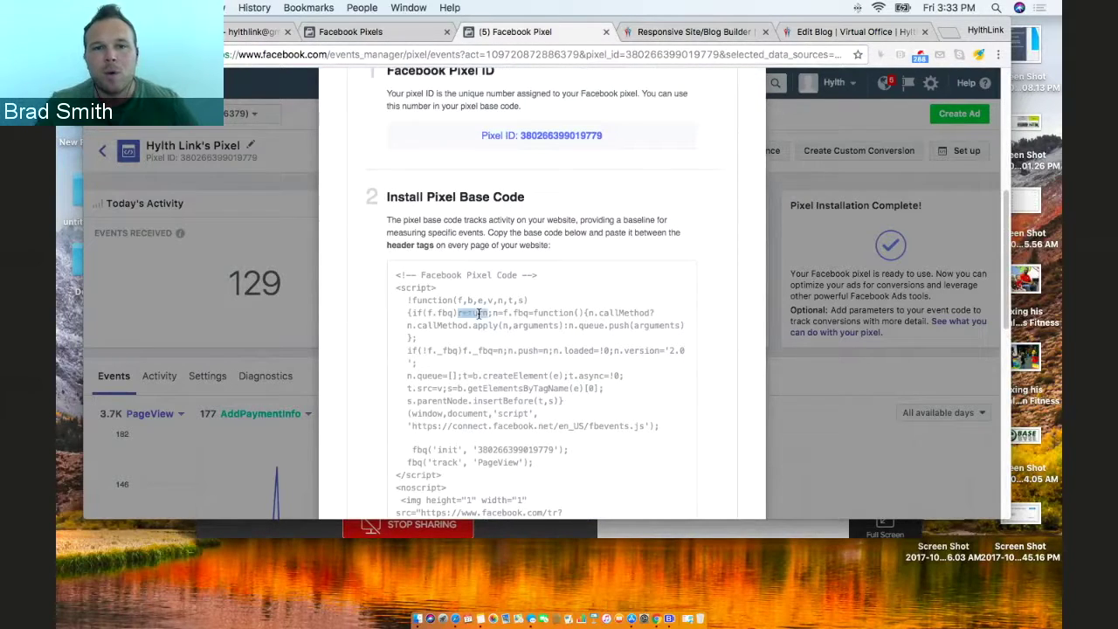
pyautogui.scroll(8, 508, 318)
pyautogui.scroll(-15, 512, 307)
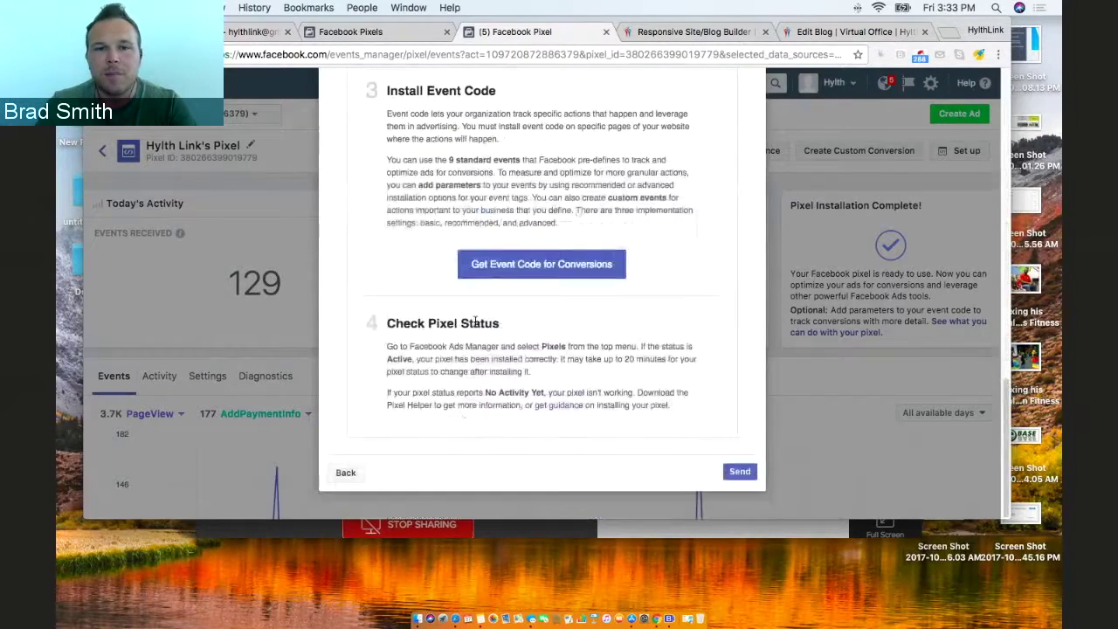
pyautogui.click(349, 478)
# Copy the full pixel code to the clipboard again.
pyautogui.scroll(-5, 550, 374)
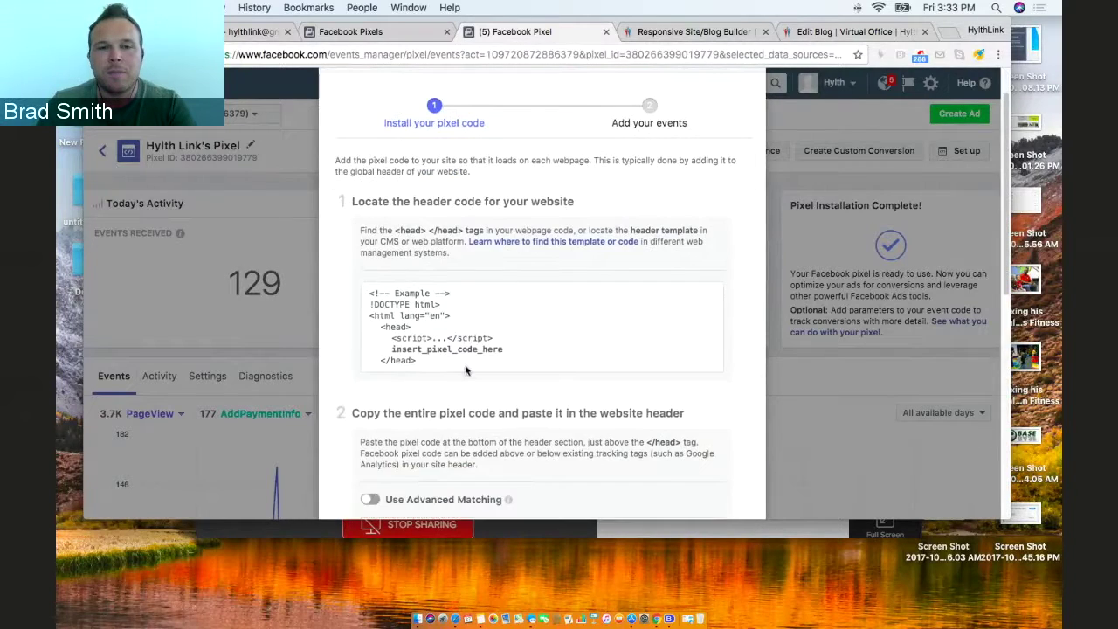
pyautogui.click(421, 361)
pyautogui.scroll(-3, 466, 247)
pyautogui.click(468, 246)
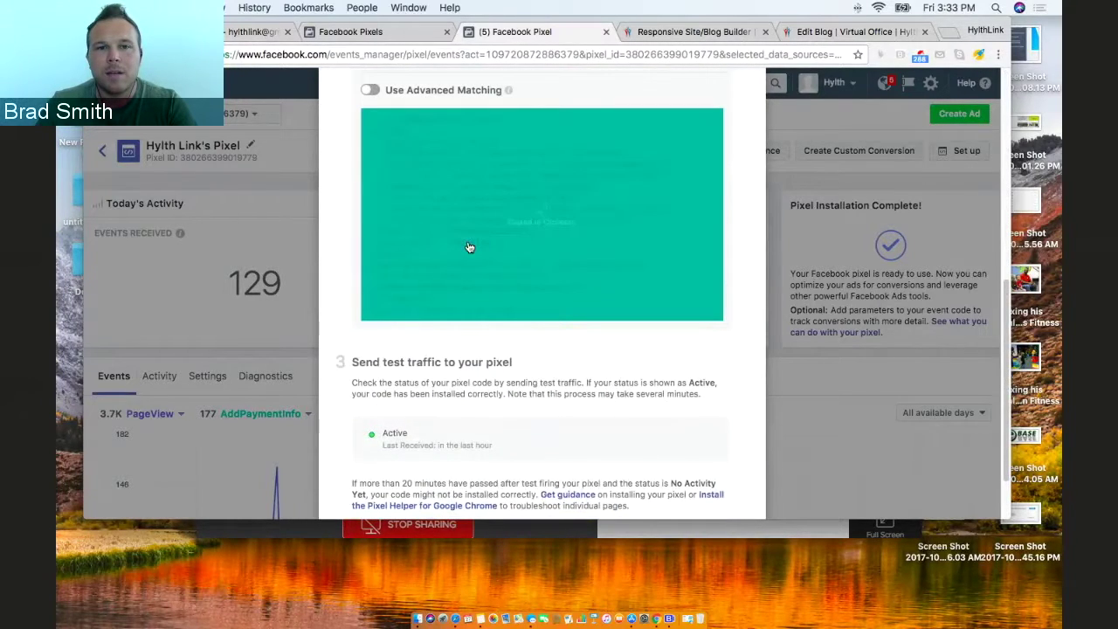
pyautogui.click(687, 33)
# Open the Footer editor from the site menu and bring up the Choose Plug in list on the footer column.
pyautogui.click(821, 32)
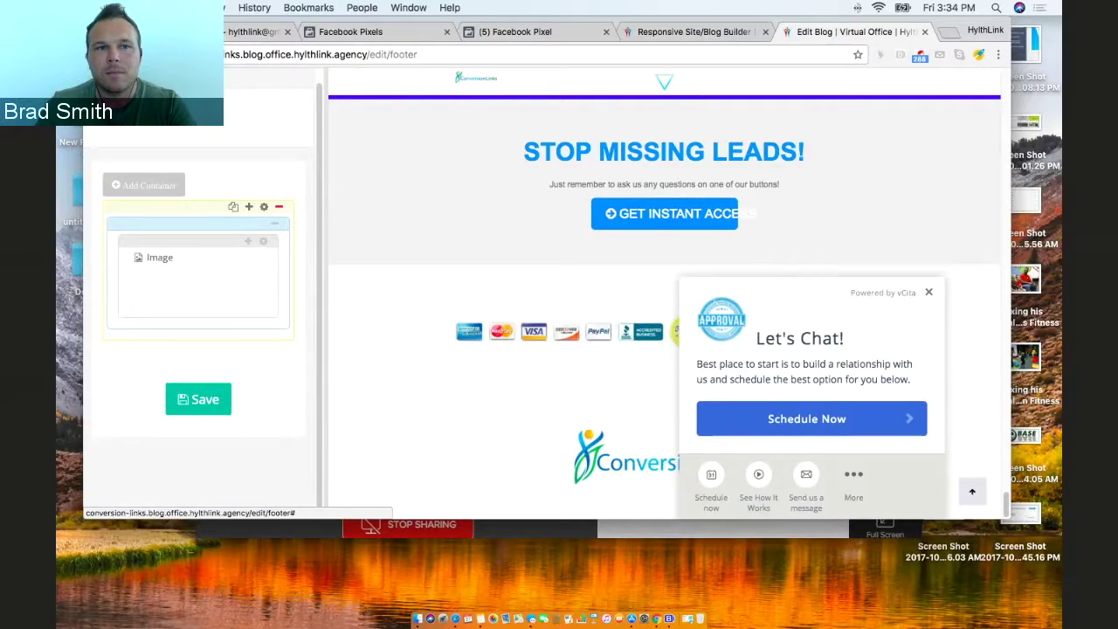
pyautogui.click(162, 127)
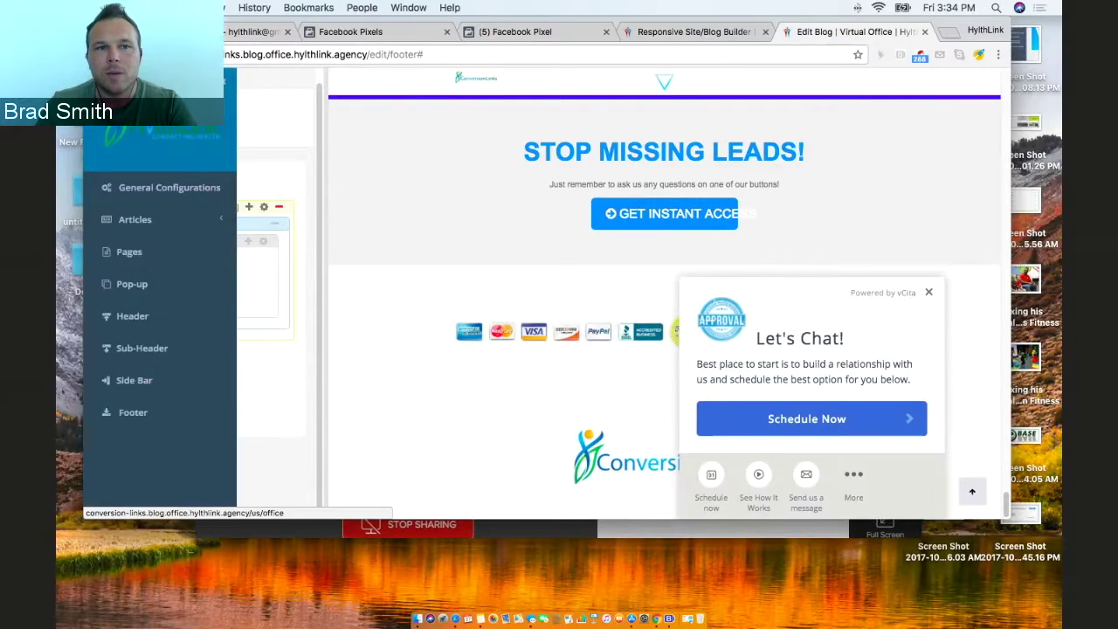
pyautogui.click(133, 419)
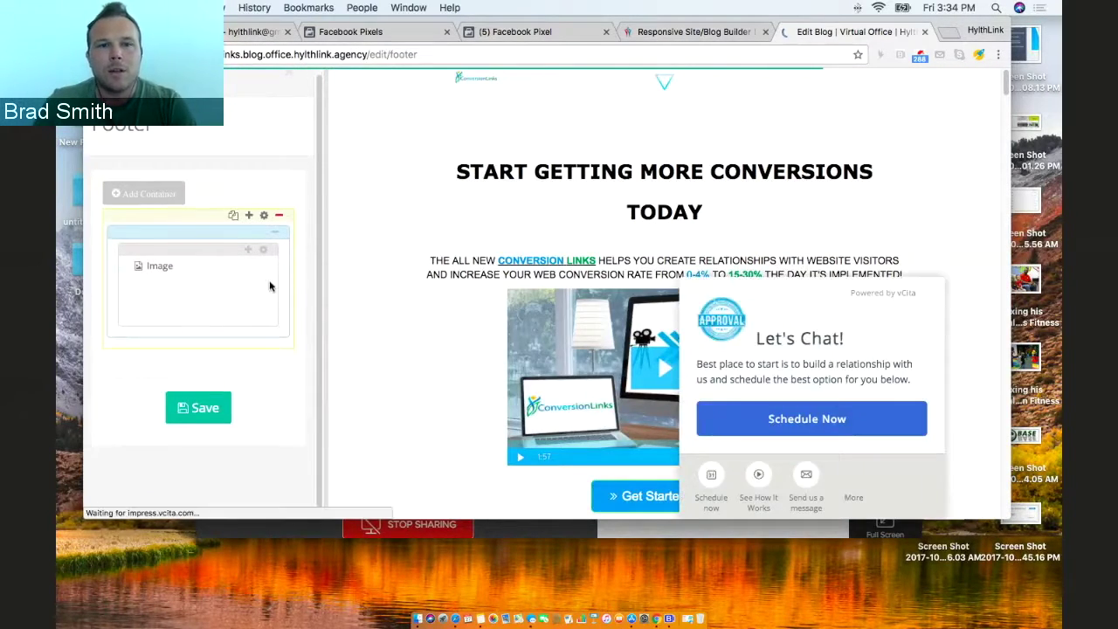
pyautogui.click(254, 216)
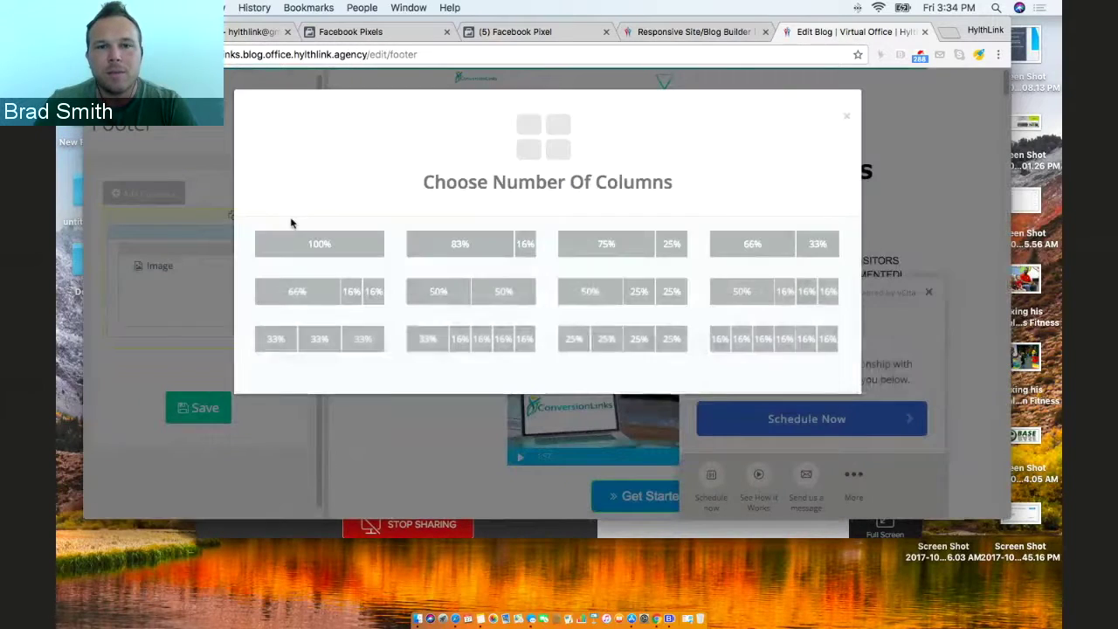
pyautogui.click(848, 118)
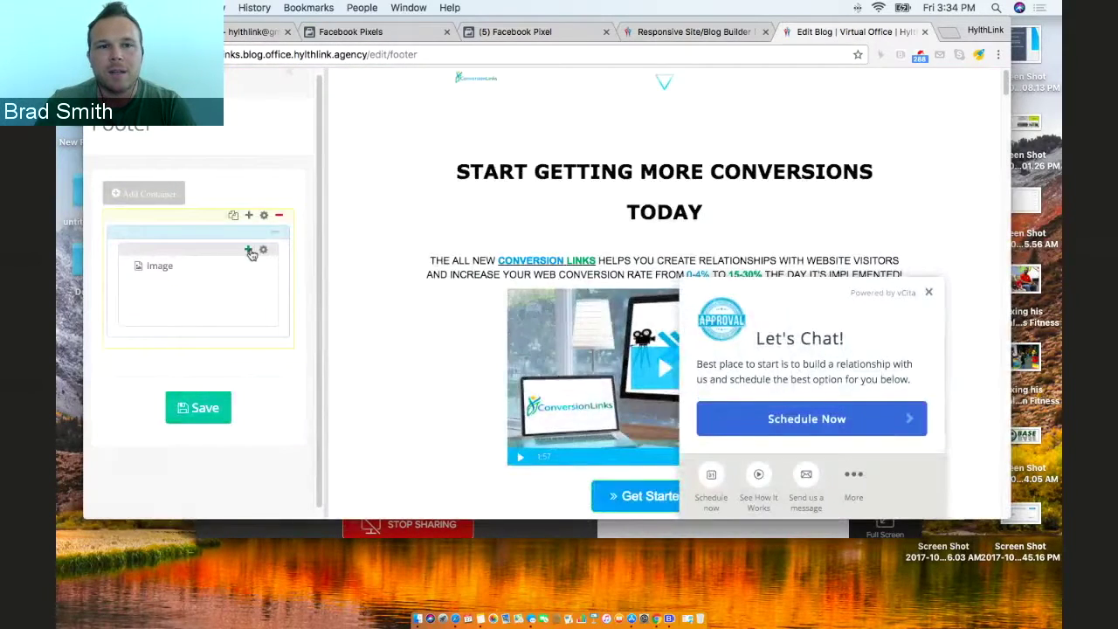
pyautogui.click(249, 252)
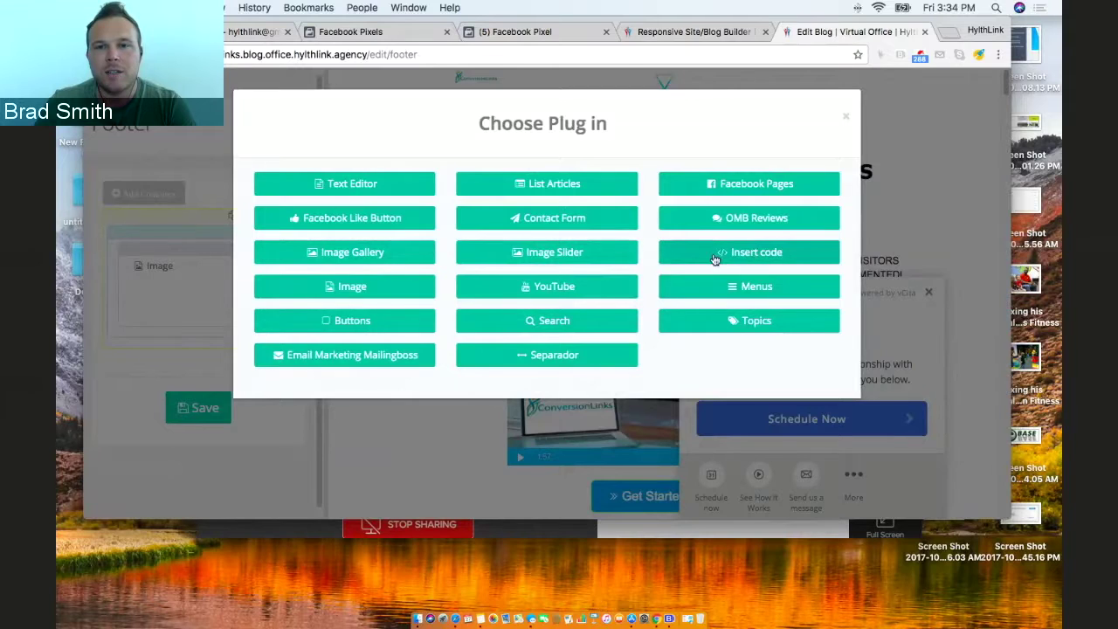
# Add an Insert code plug-in and paste the Facebook Pixel code into its HTML Code box.
pyautogui.click(747, 253)
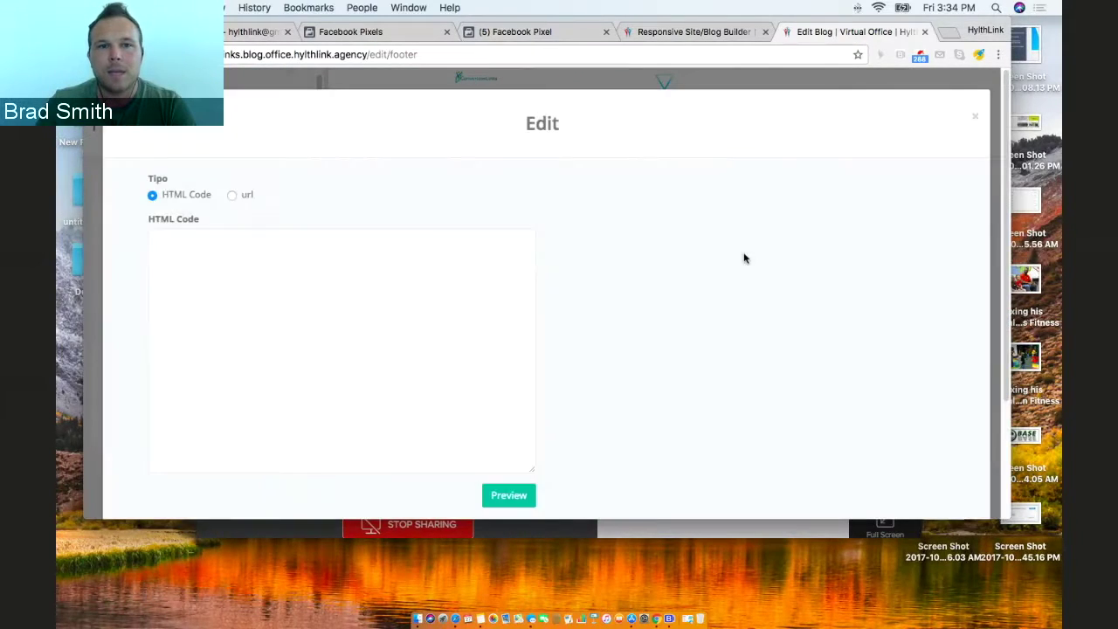
pyautogui.click(230, 248)
pyautogui.press('super+v')
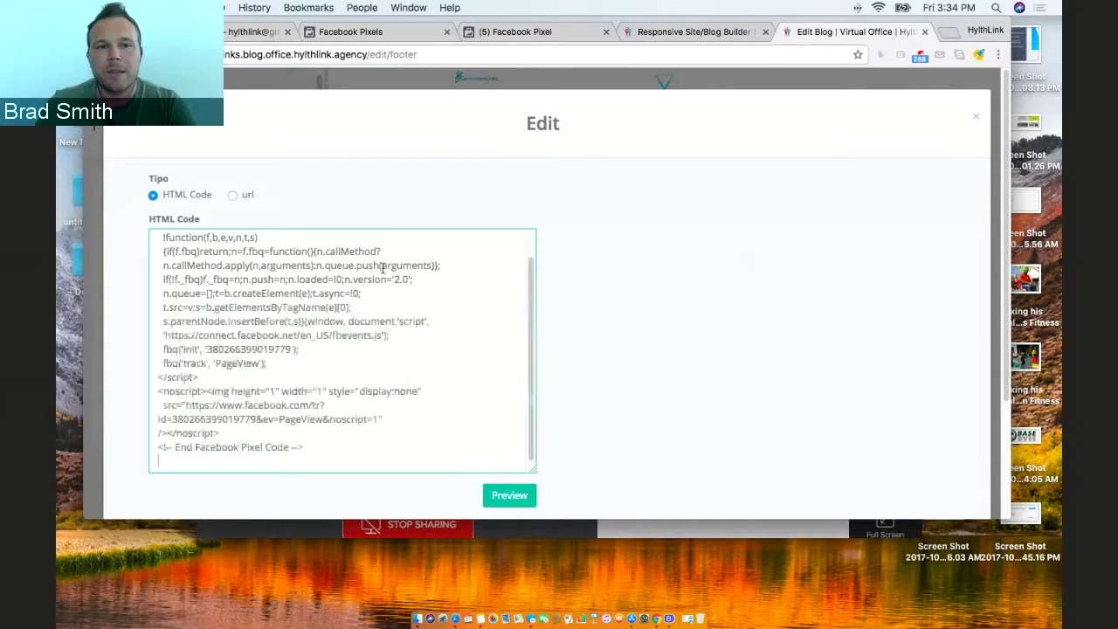
pyautogui.scroll(2, 382, 288)
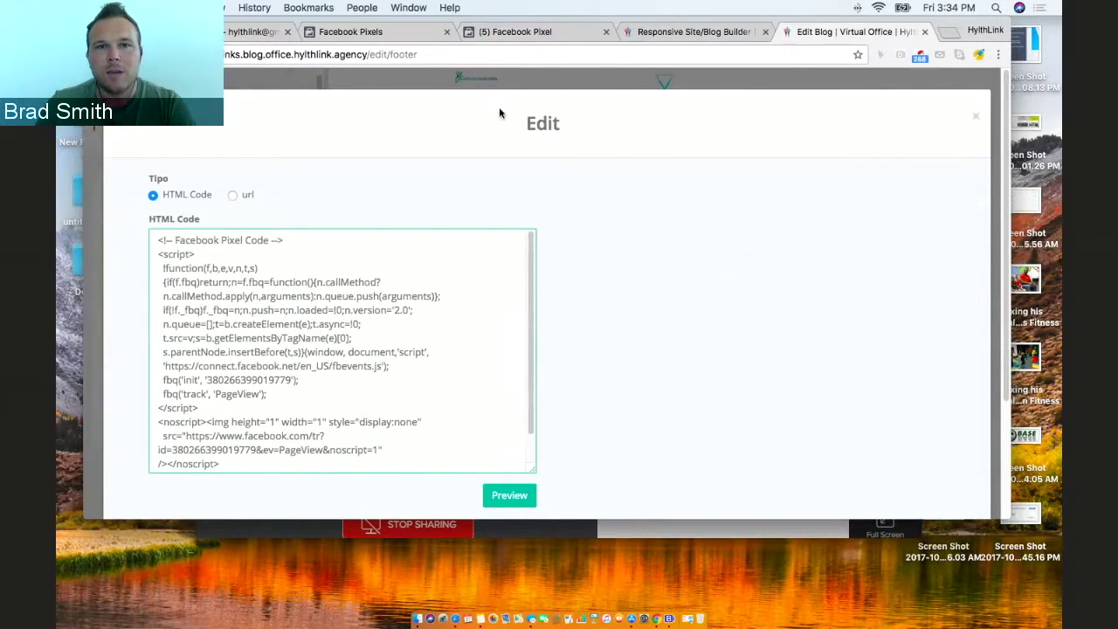
pyautogui.click(519, 32)
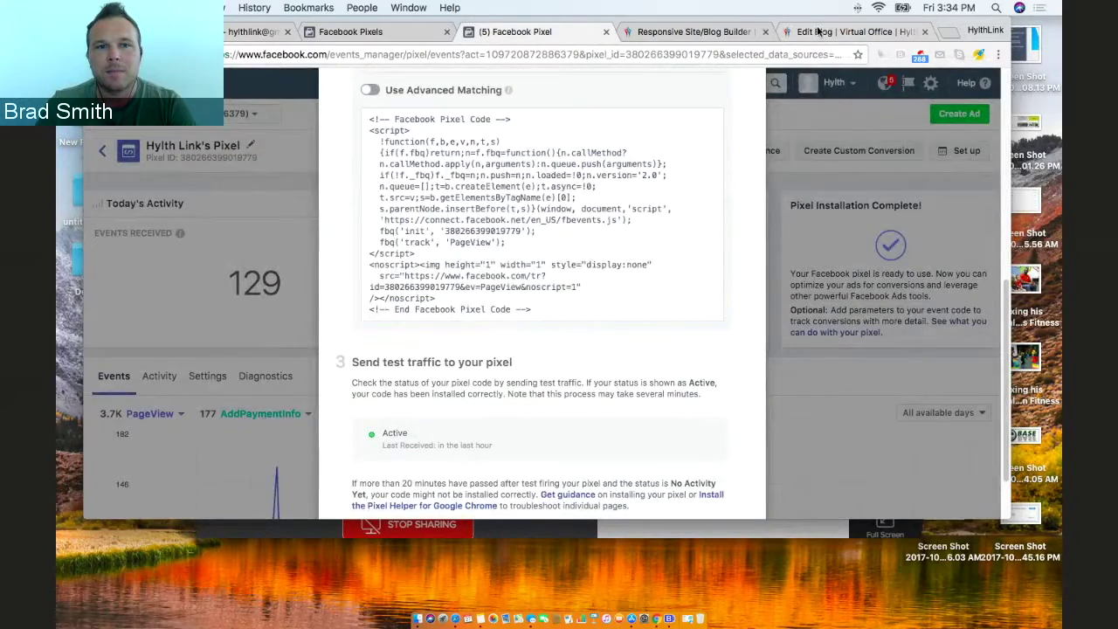
pyautogui.click(818, 31)
# Confirm the code block with Continue and save the footer.
pyautogui.scroll(-2, 209, 293)
pyautogui.scroll(-4, 210, 294)
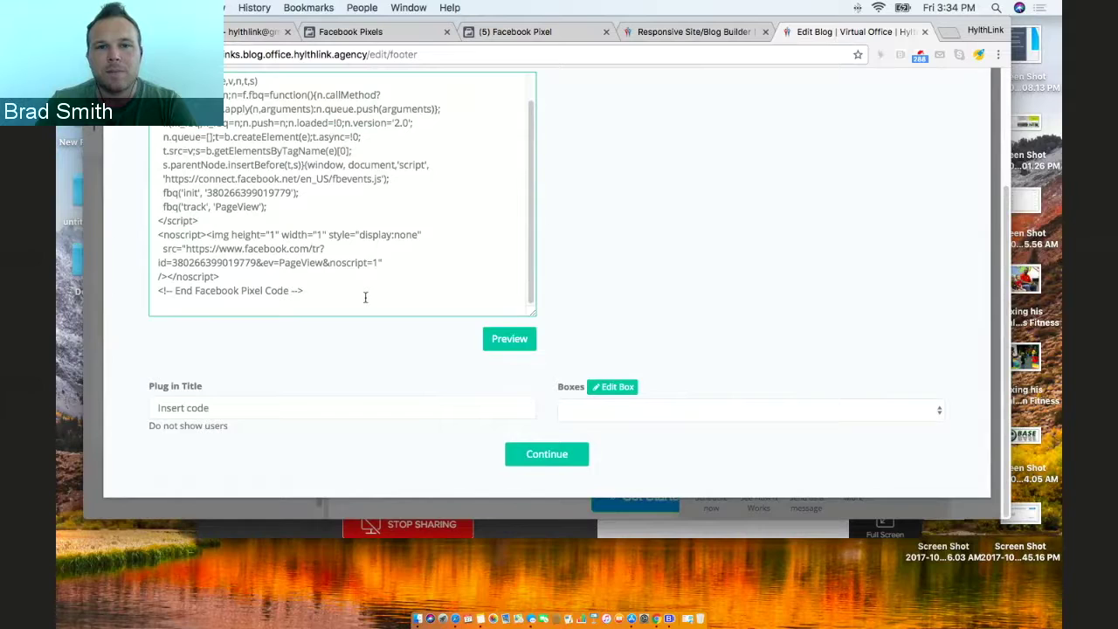
pyautogui.scroll(1, 436, 384)
pyautogui.click(547, 474)
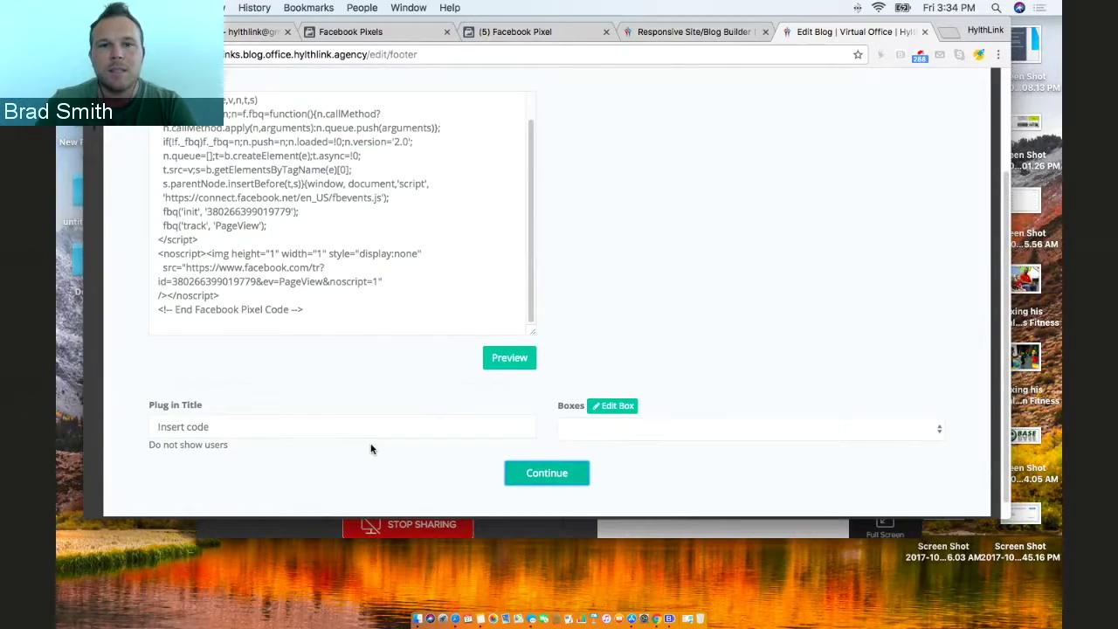
pyautogui.click(204, 415)
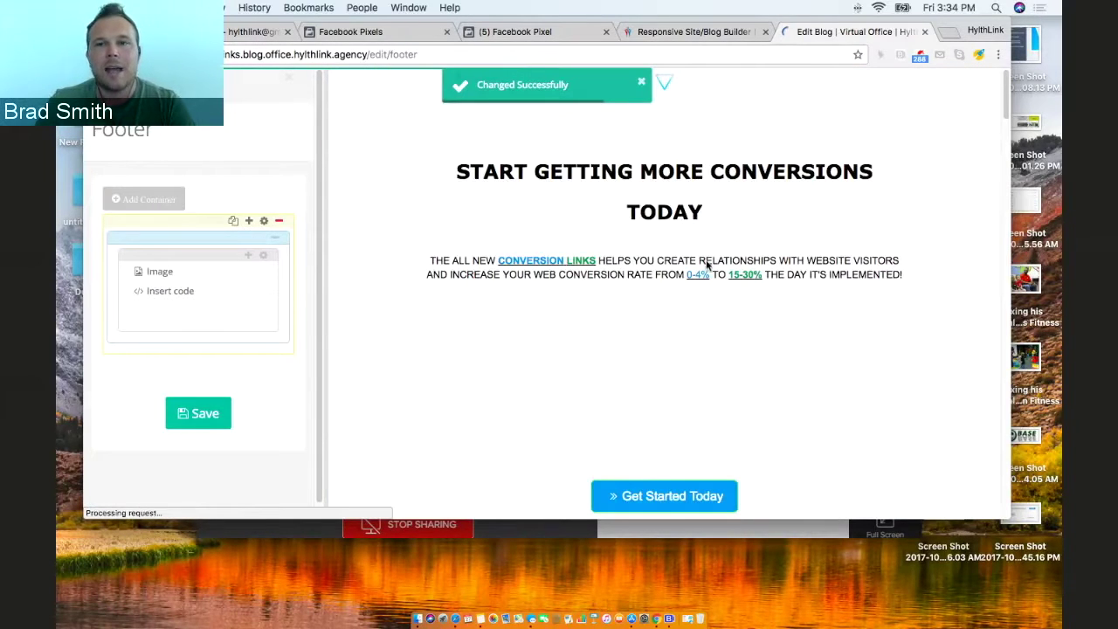
# Close the Let's Chat popup and scroll the preview down to the ConversionLinks footer.
pyautogui.scroll(-3, 771, 262)
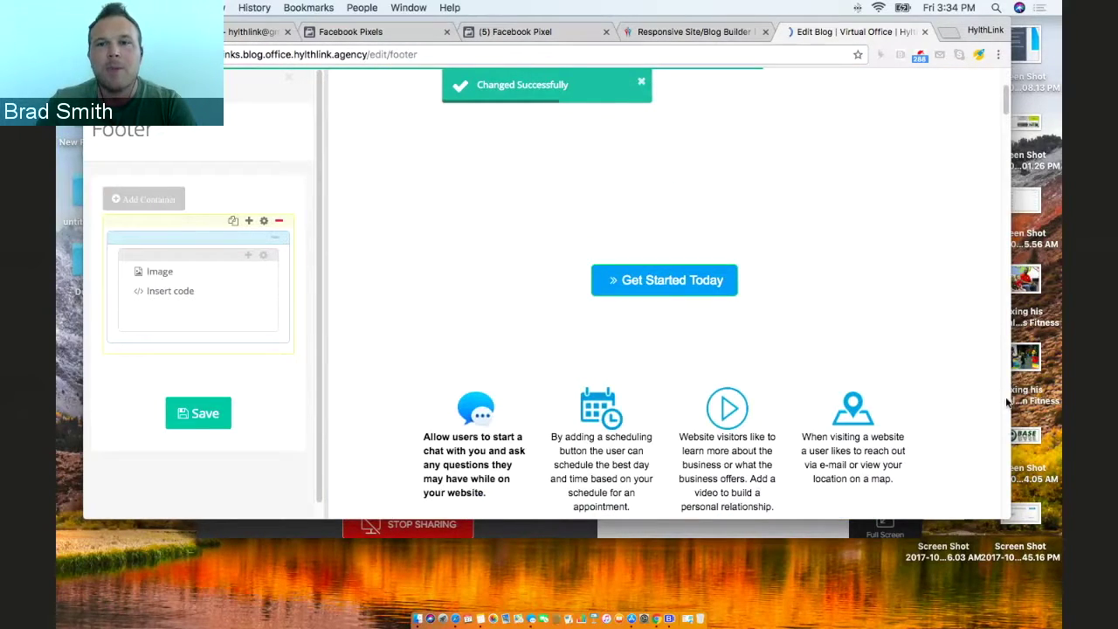
pyautogui.click(1007, 425)
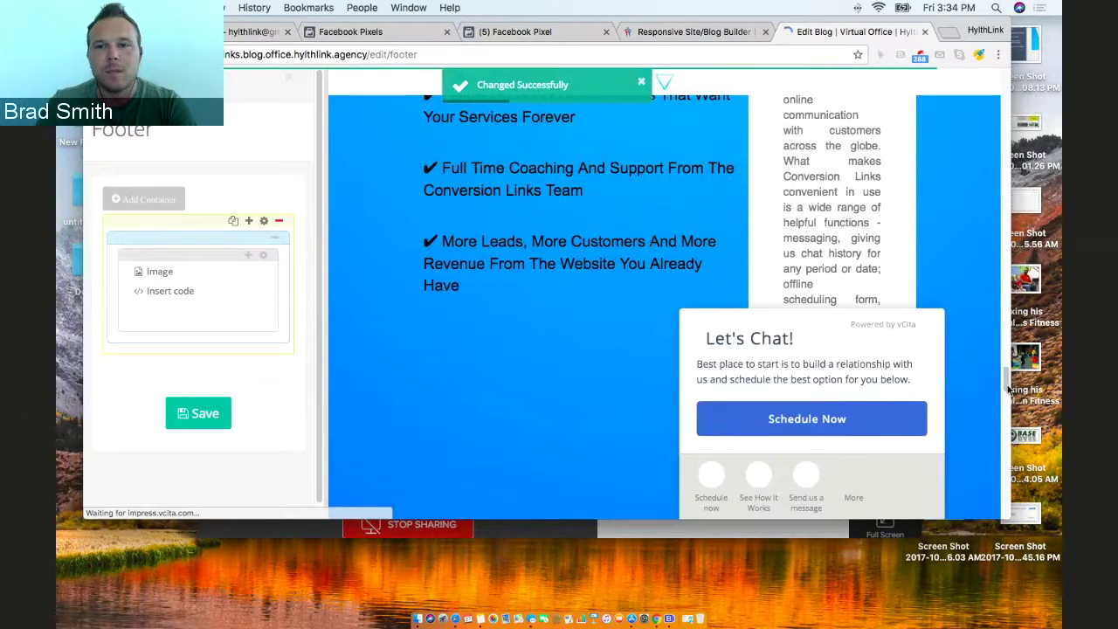
pyautogui.scroll(-15, 1004, 410)
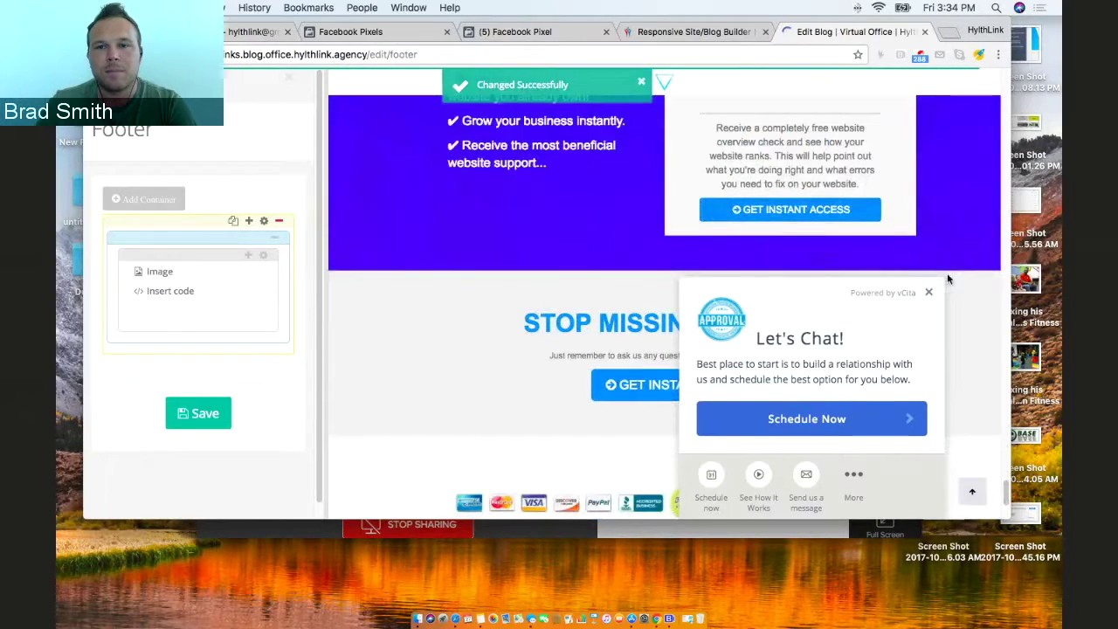
pyautogui.click(928, 291)
pyautogui.scroll(-3, 925, 298)
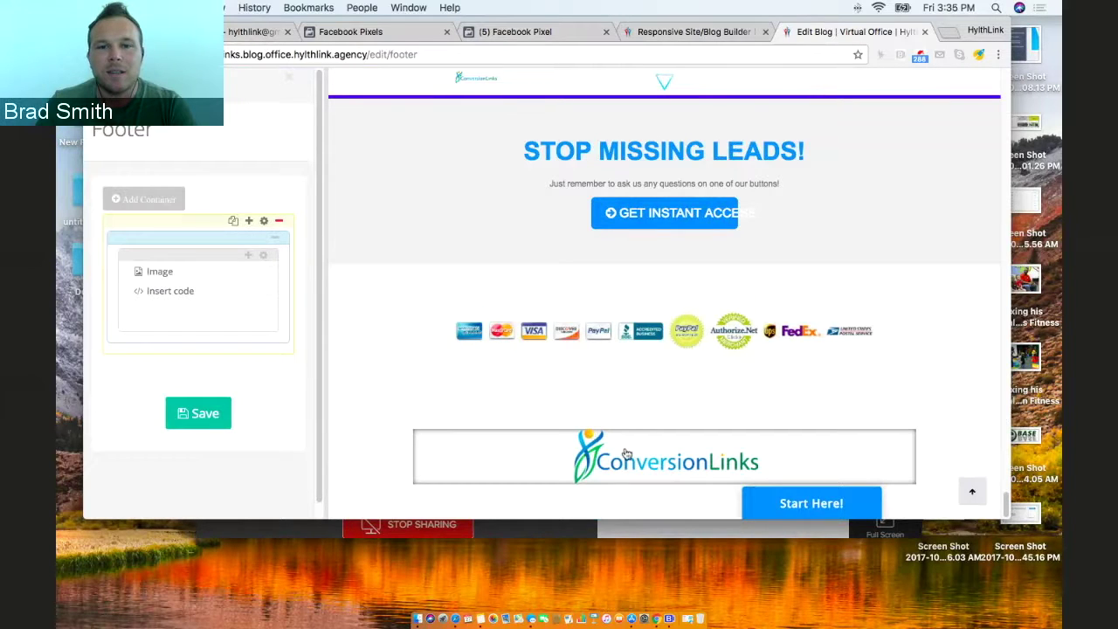
# Close the pixel code dialog on the Facebook tab and go to Audiences from the top-left menu.
pyautogui.click(516, 33)
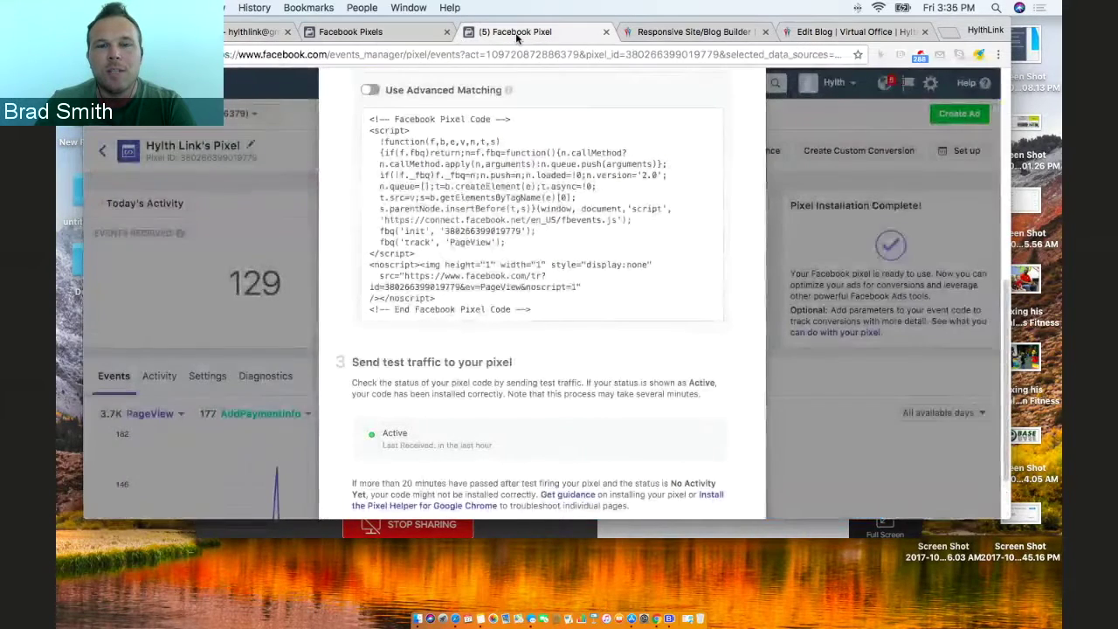
pyautogui.click(780, 243)
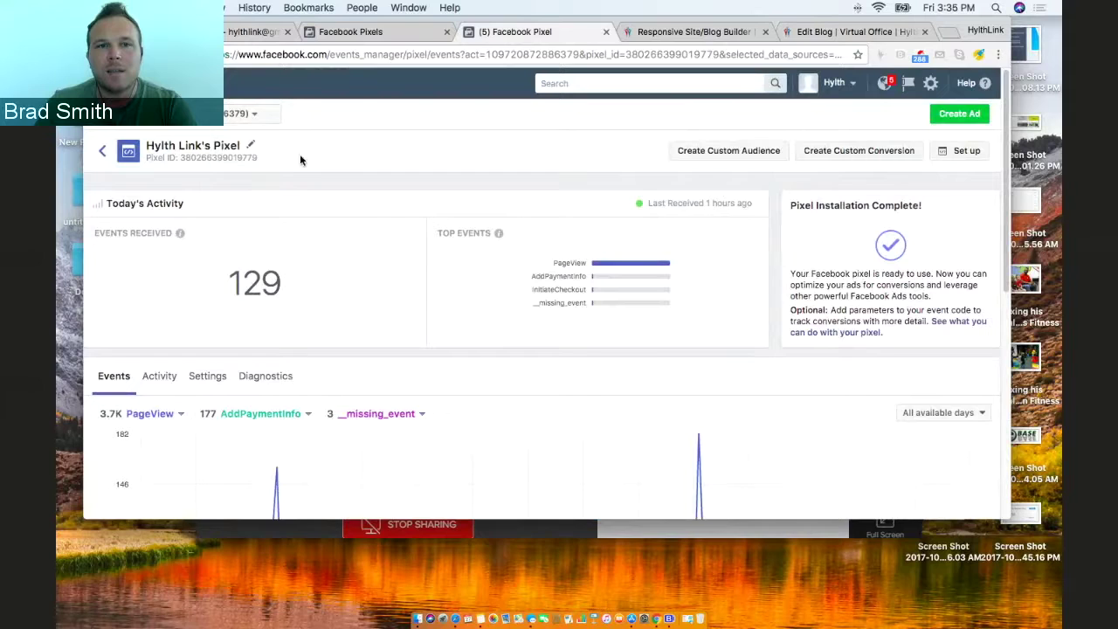
pyautogui.moveTo(96, 83)
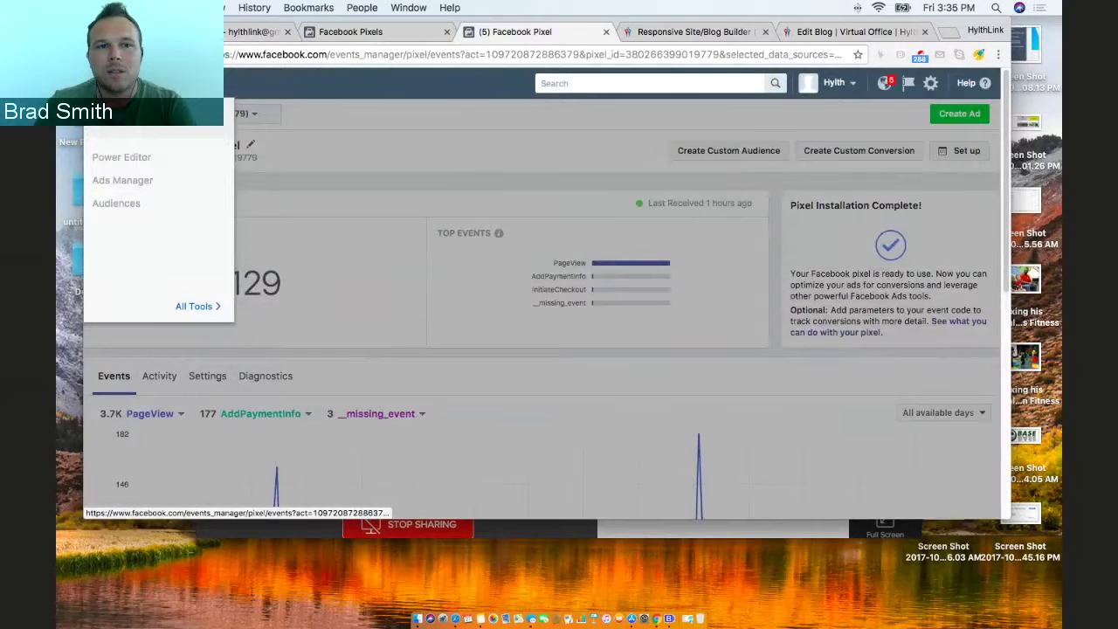
pyautogui.click(127, 207)
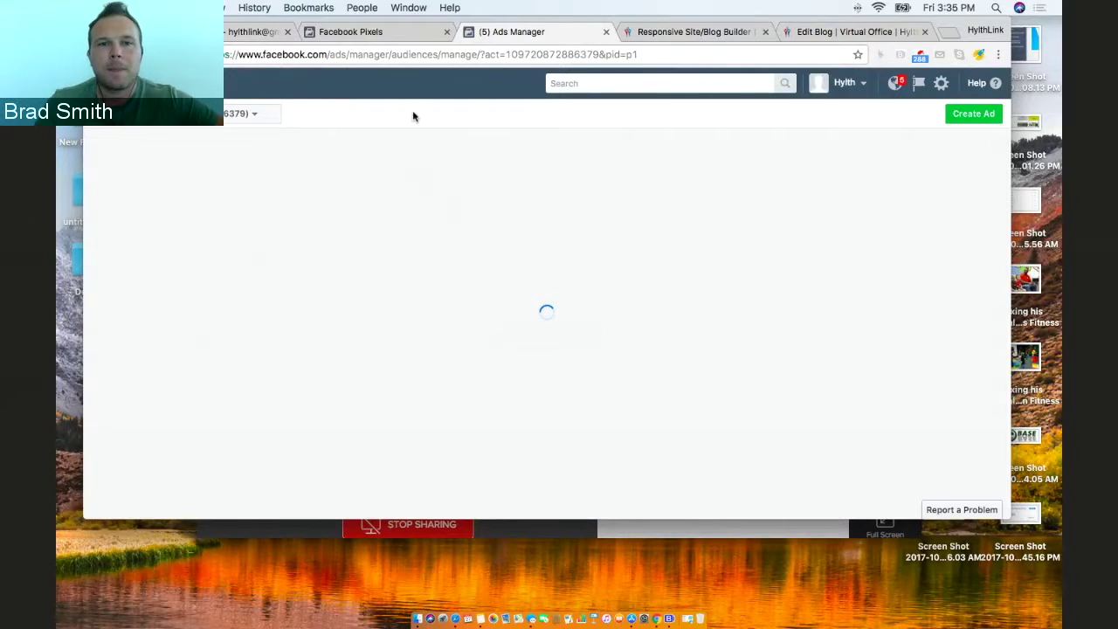
# Start a website-traffic custom audience targeting people who visited specific web pages.
pyautogui.click(131, 162)
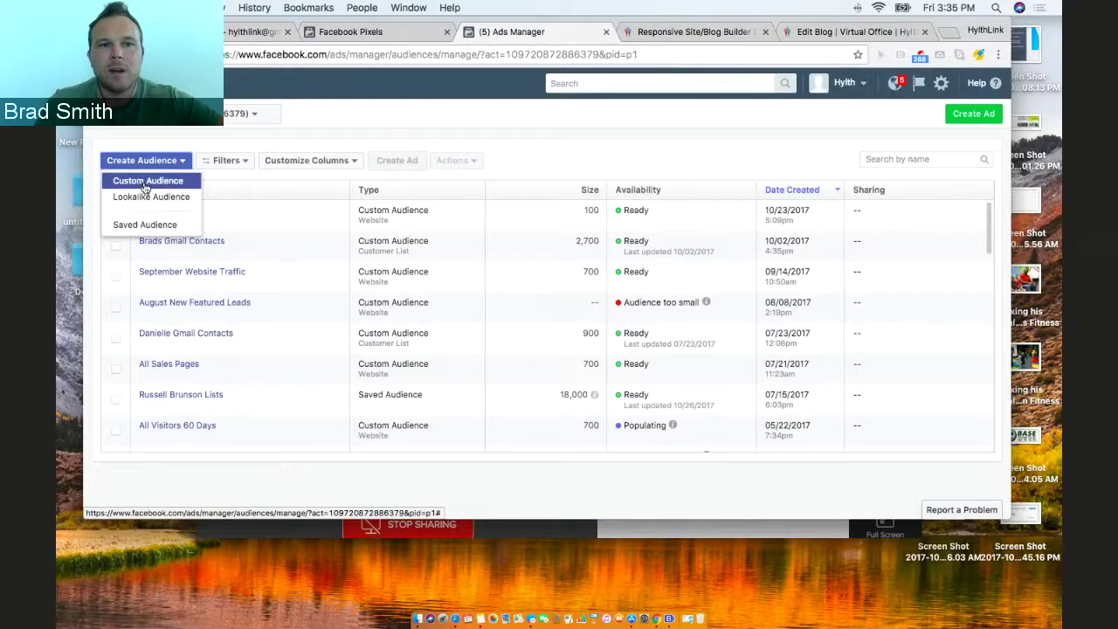
pyautogui.click(142, 186)
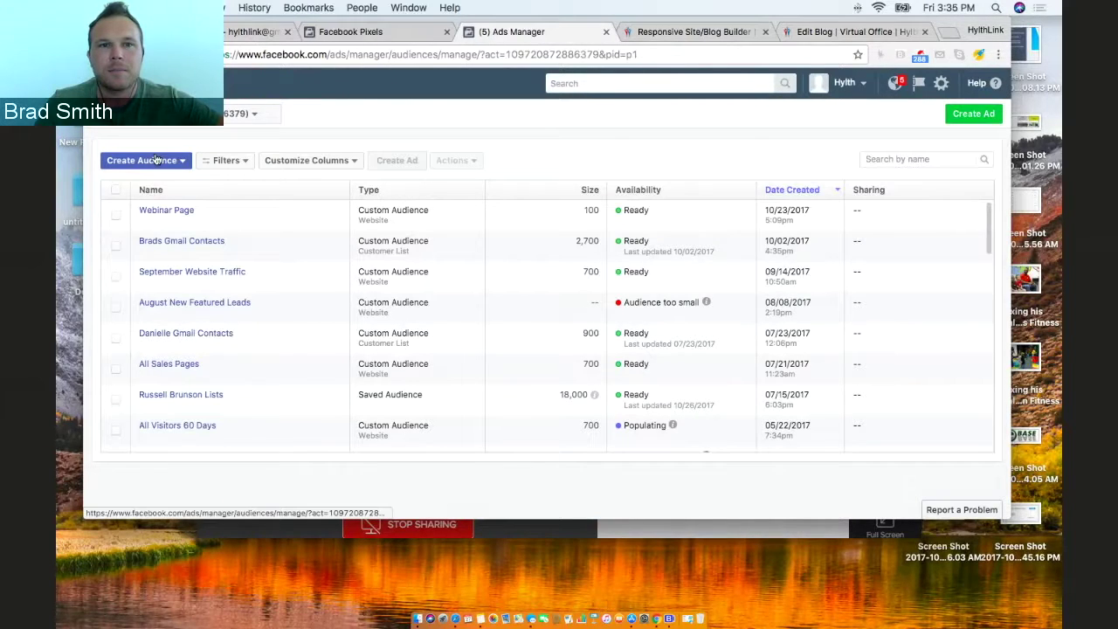
pyautogui.click(156, 160)
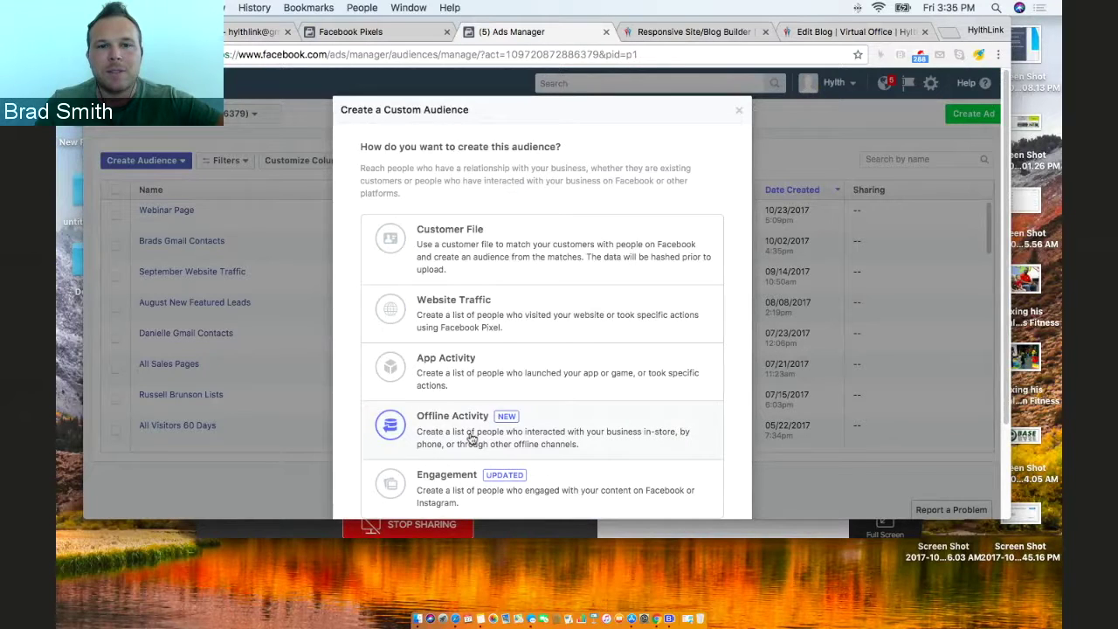
pyautogui.click(485, 310)
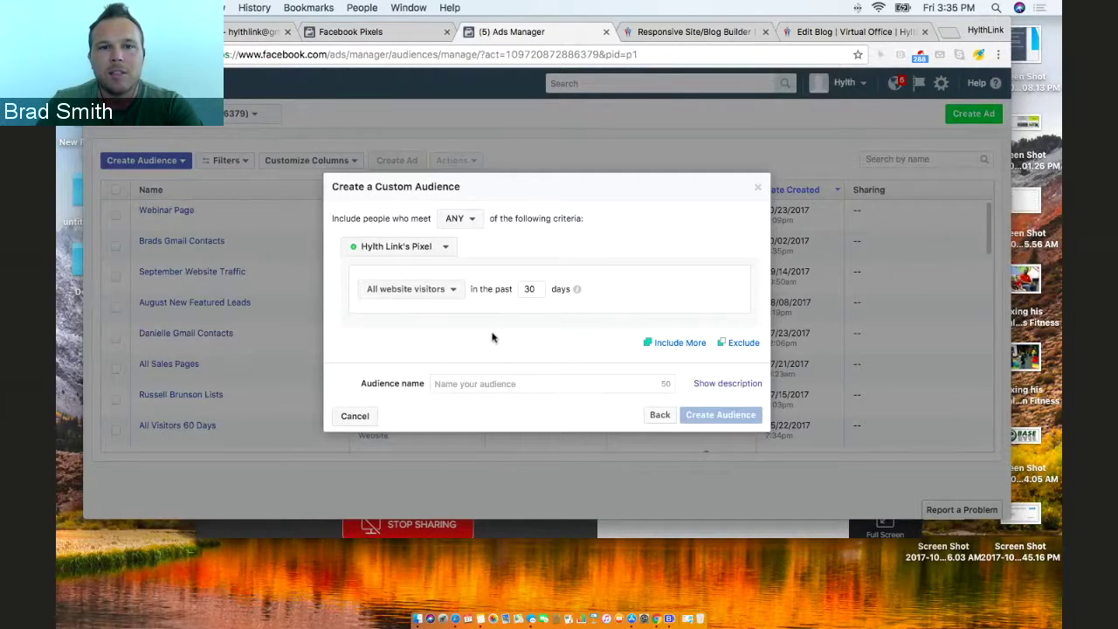
pyautogui.click(456, 295)
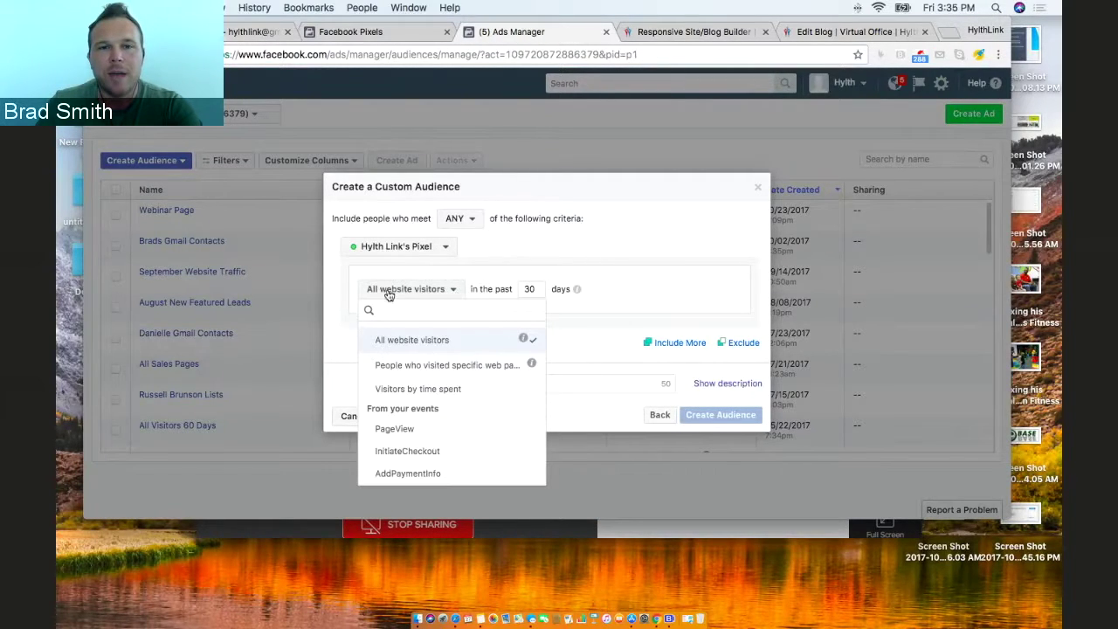
pyautogui.click(528, 289)
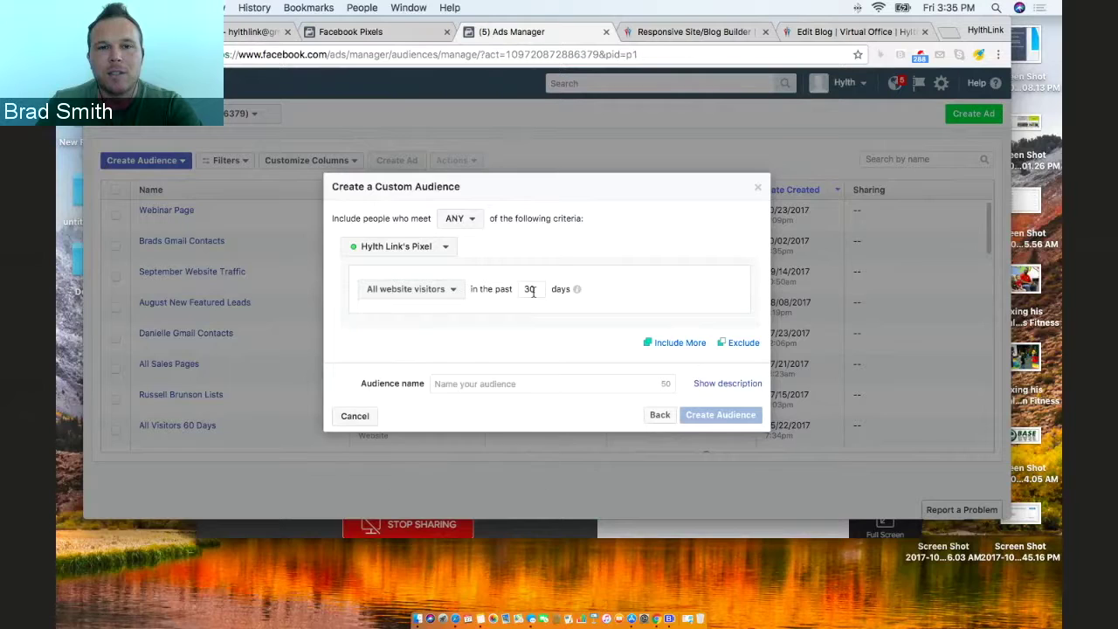
pyautogui.click(447, 289)
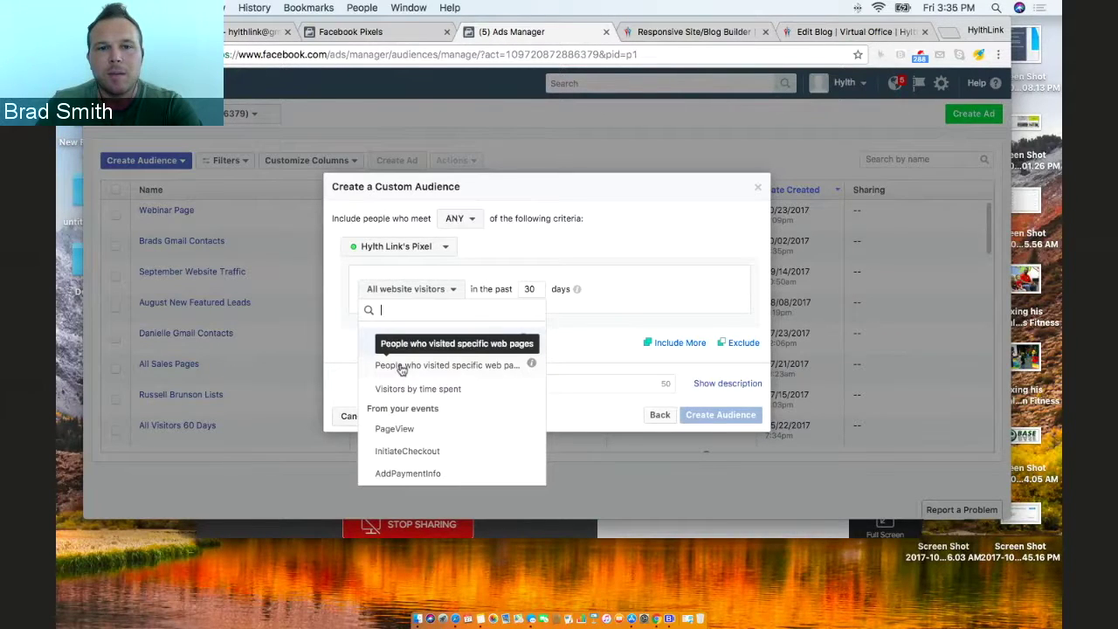
pyautogui.click(430, 366)
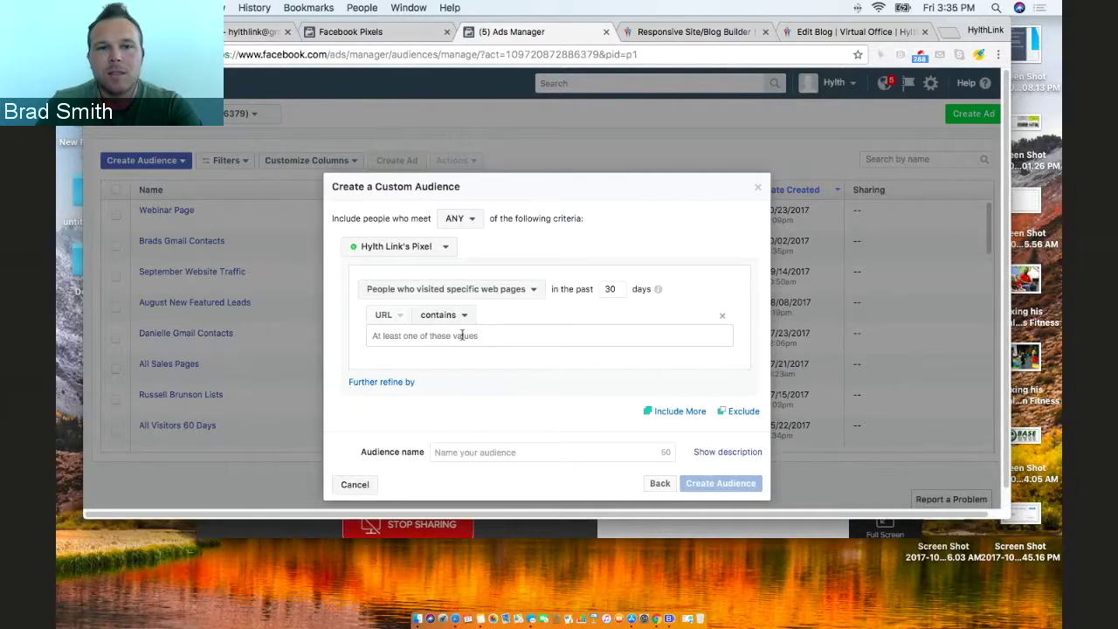
pyautogui.write('www.hy')
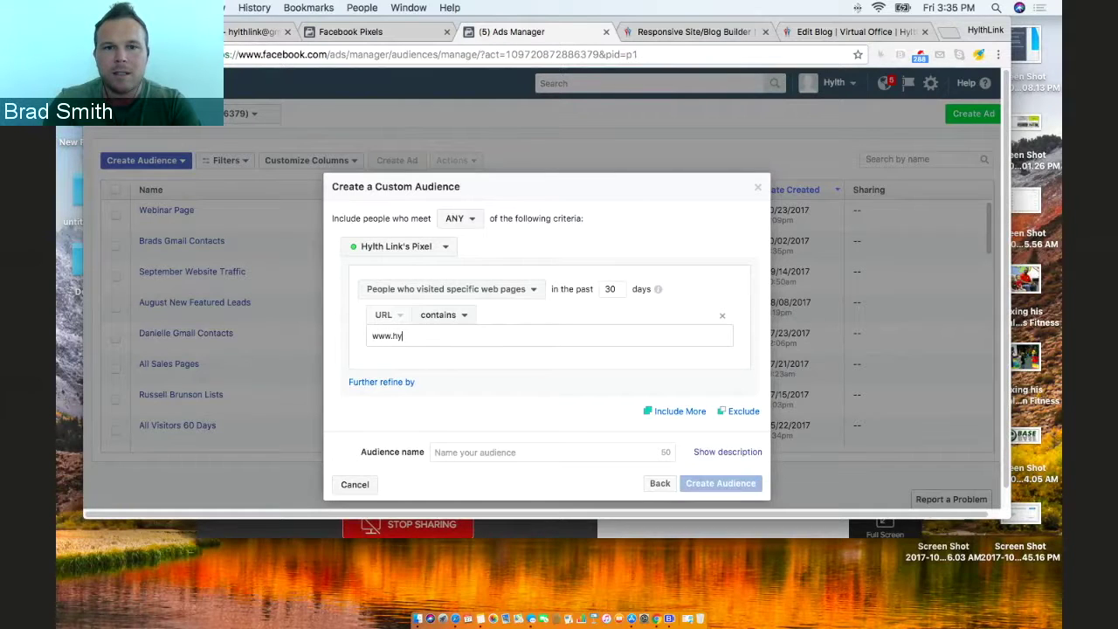
pyautogui.write('lthlink.com')
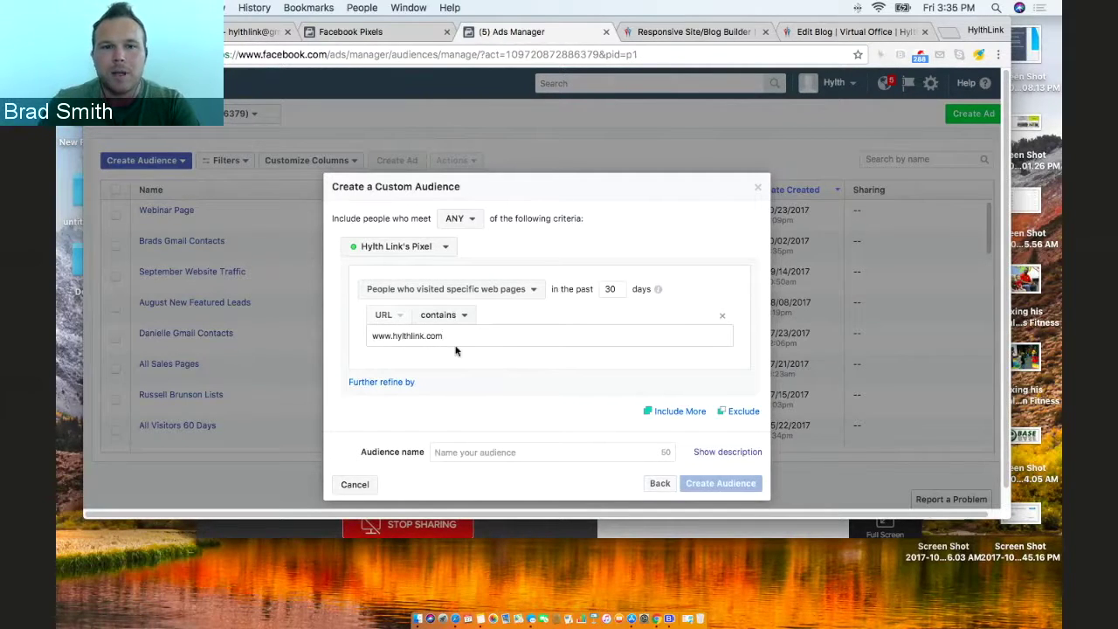
pyautogui.doubleClick(416, 340)
pyautogui.doubleClick(417, 339)
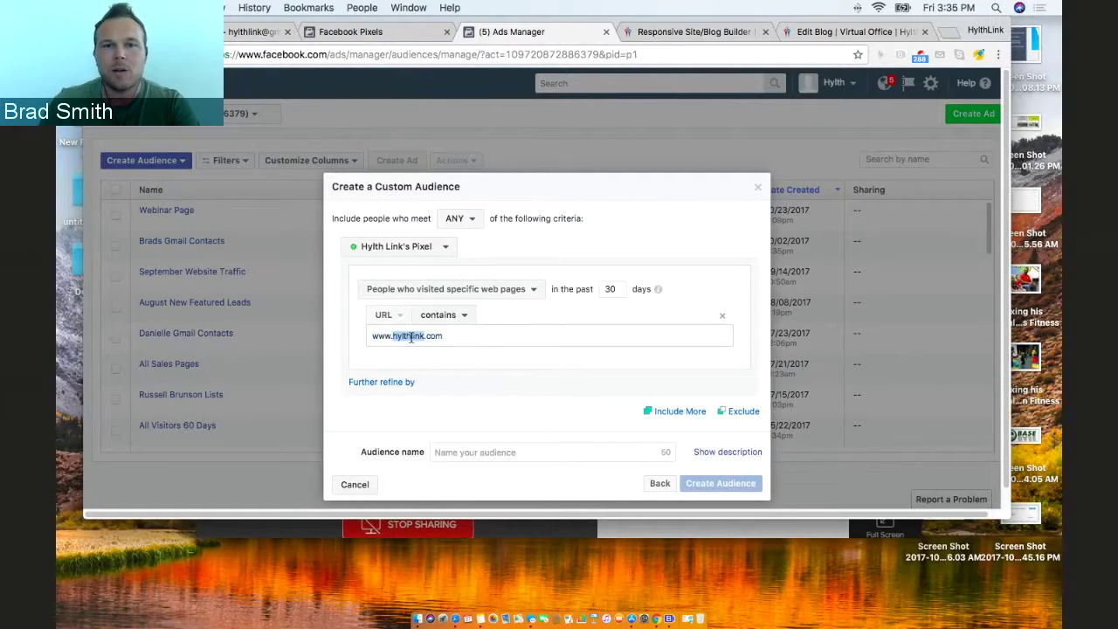
pyautogui.write('convers')
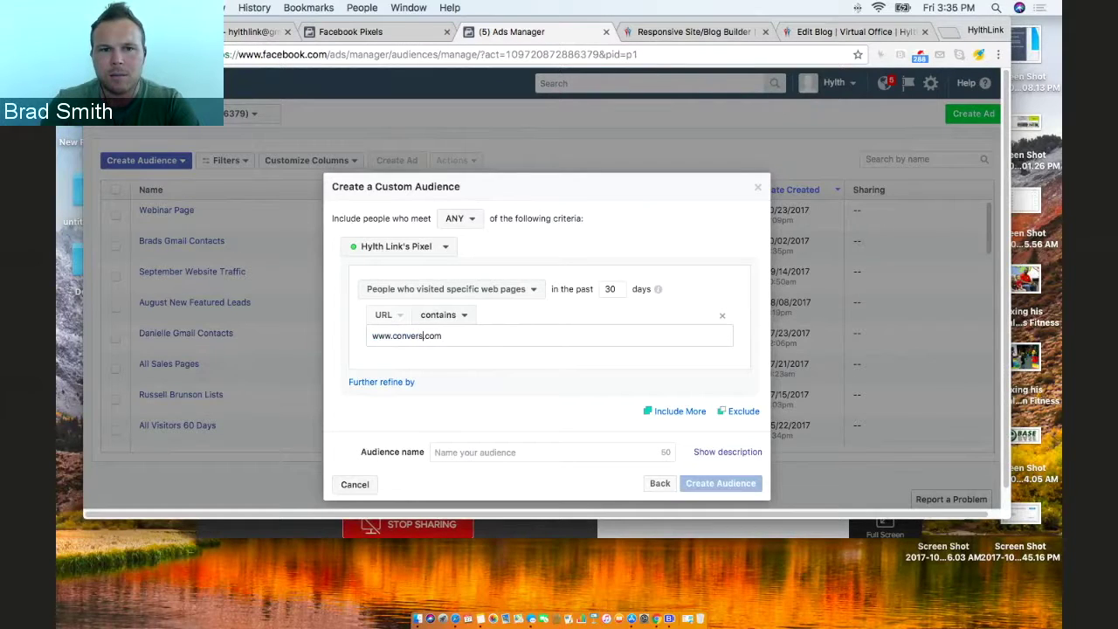
pyautogui.press('BackSpace')
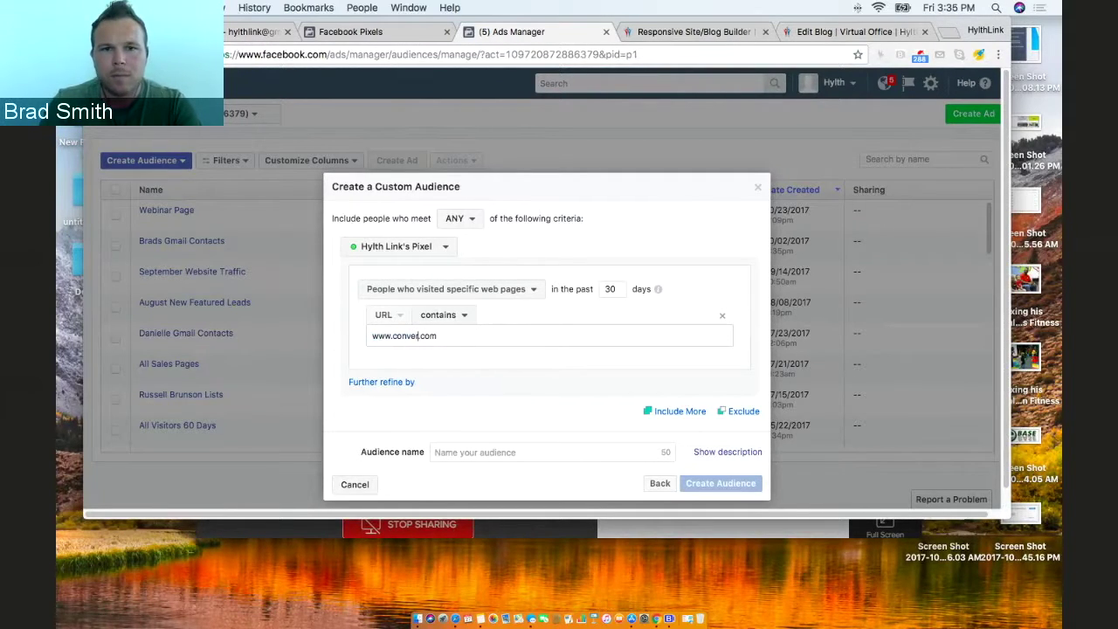
pyautogui.write('sionlin')
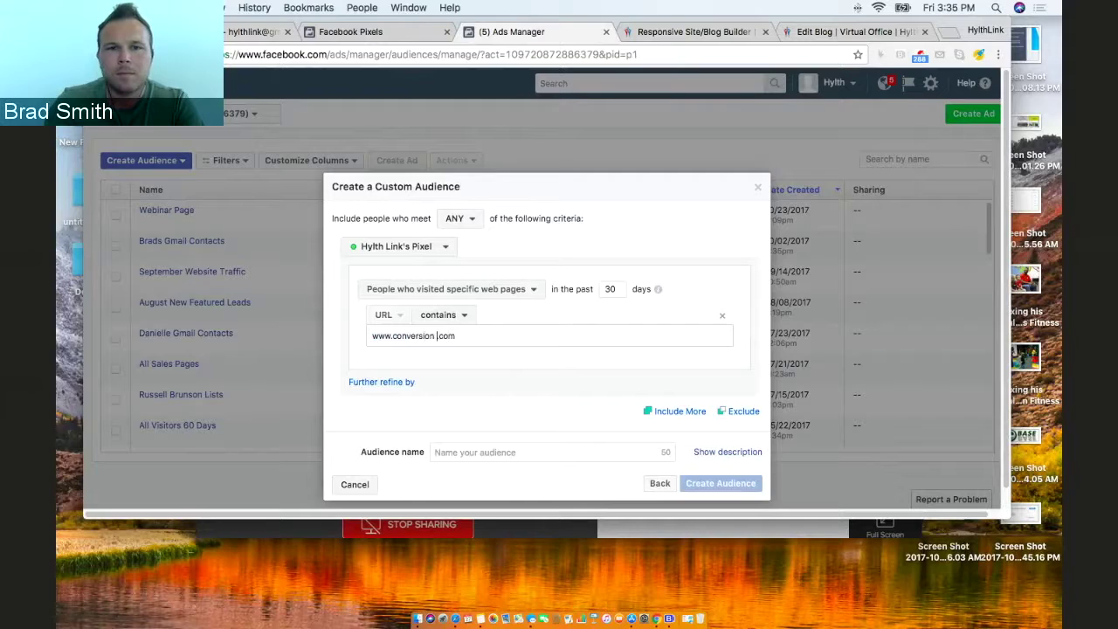
pyautogui.write('ks')
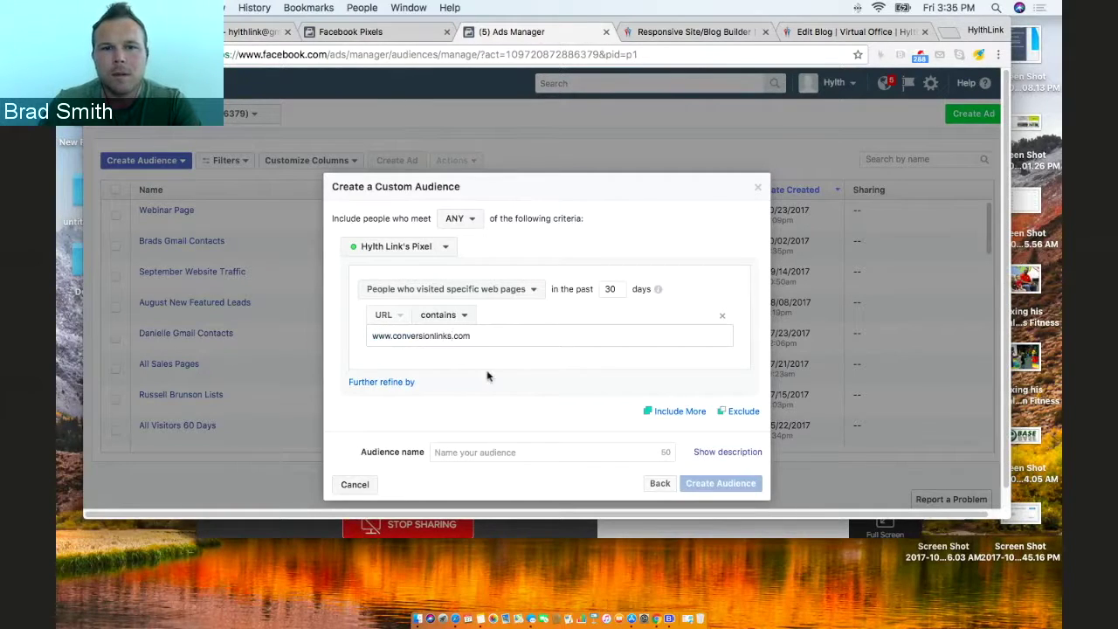
pyautogui.click(486, 374)
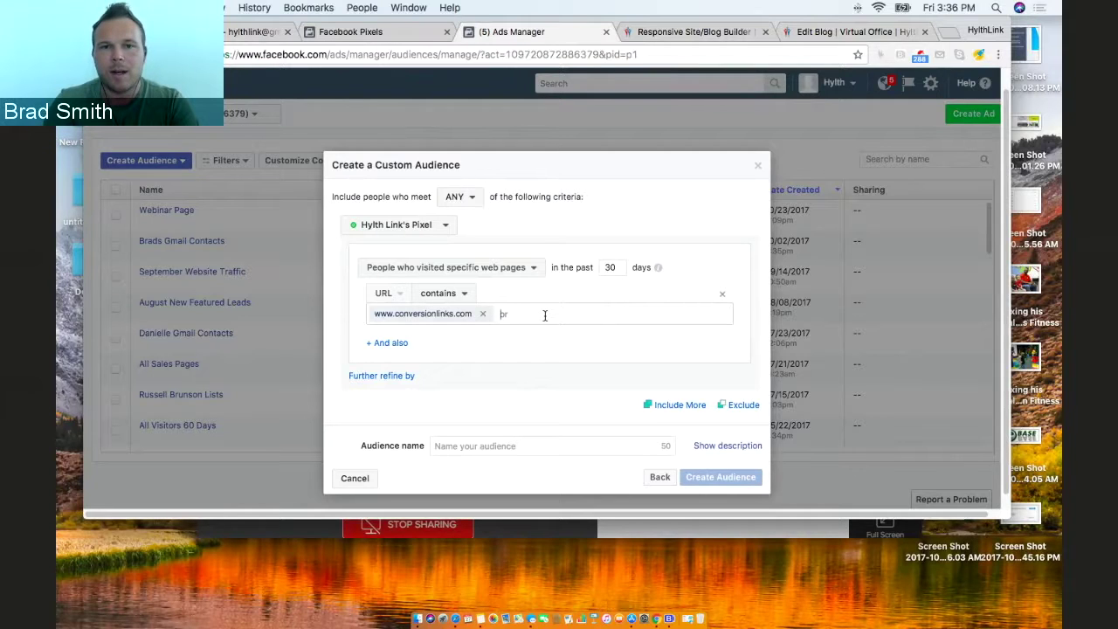
pyautogui.write('convers')
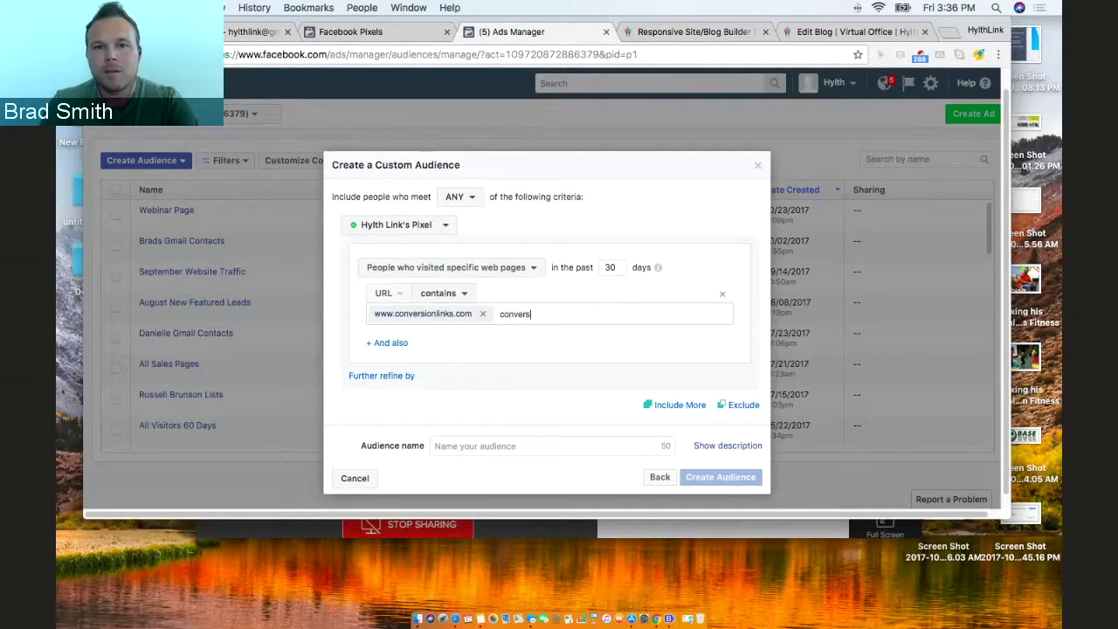
pyautogui.write('ionlinks.')
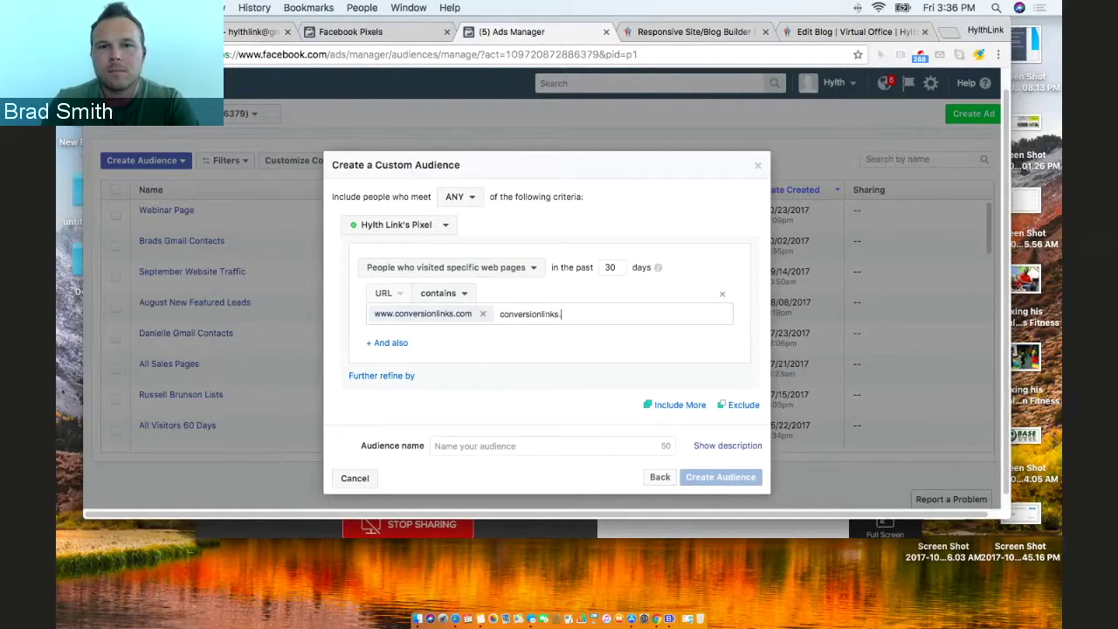
pyautogui.write('com/shop')
pyautogui.press('Return')
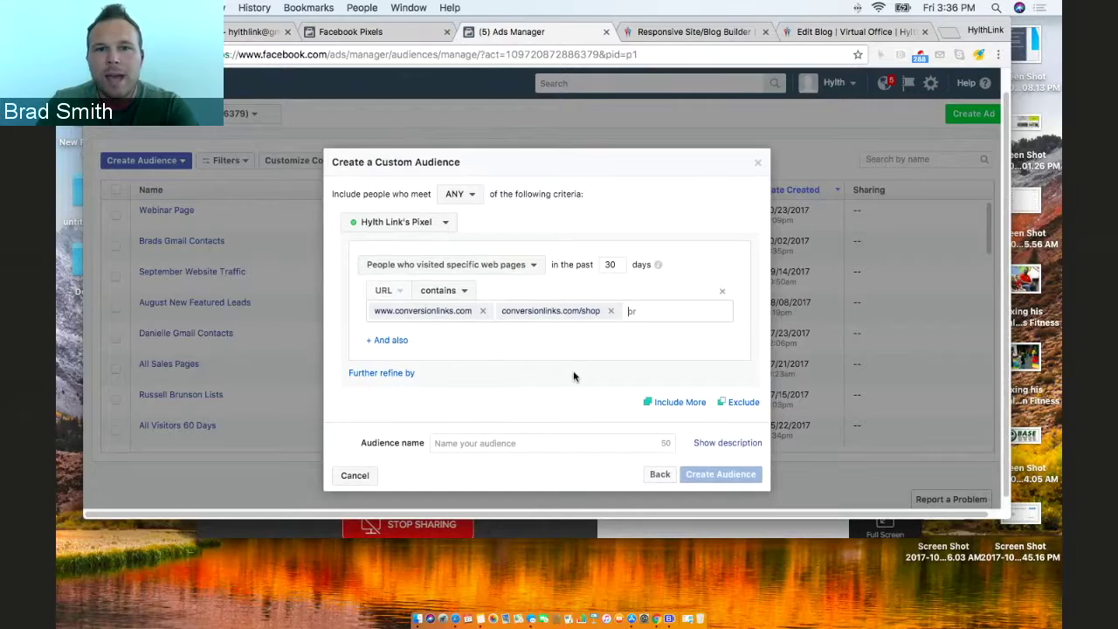
# Create the custom audience named 'Homepage and shop' and dismiss the confirmation.
pyautogui.click(524, 431)
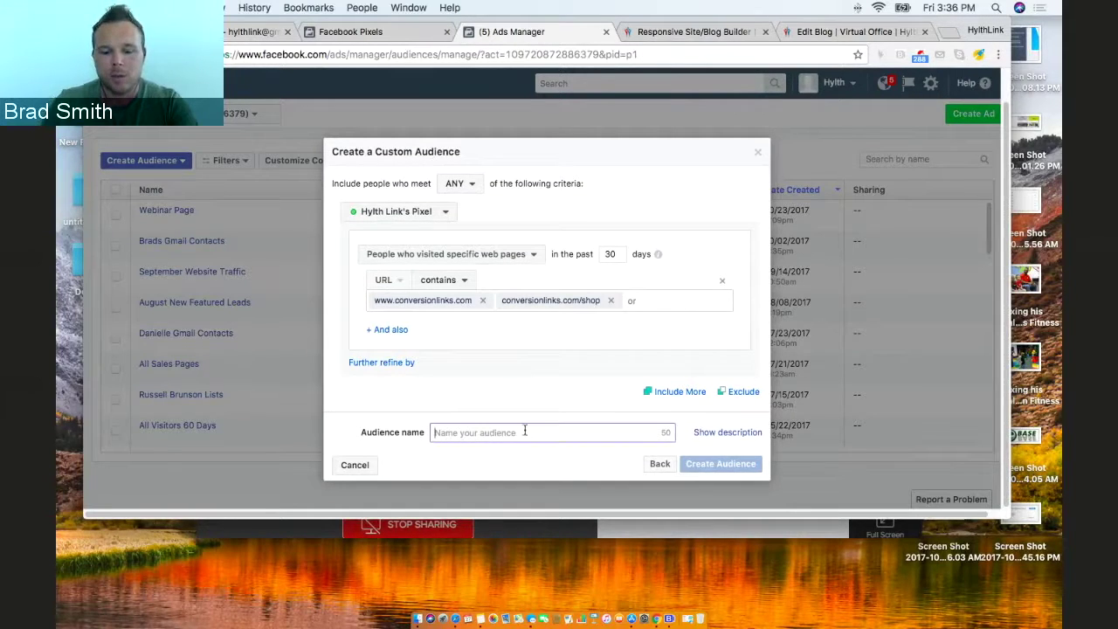
pyautogui.write('Homepage an')
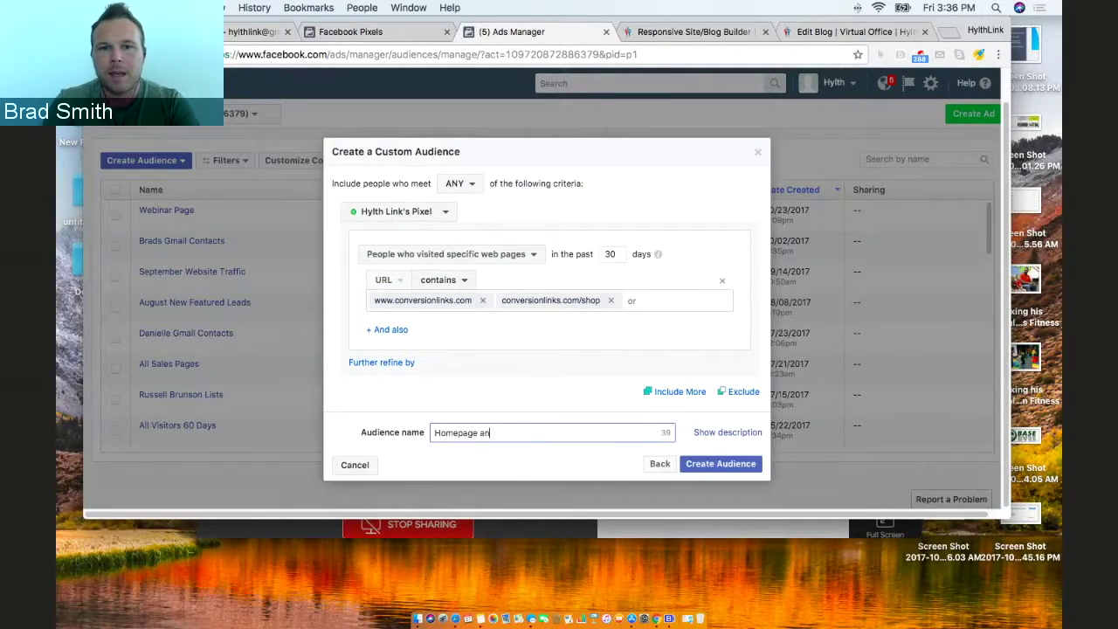
pyautogui.write('d shop')
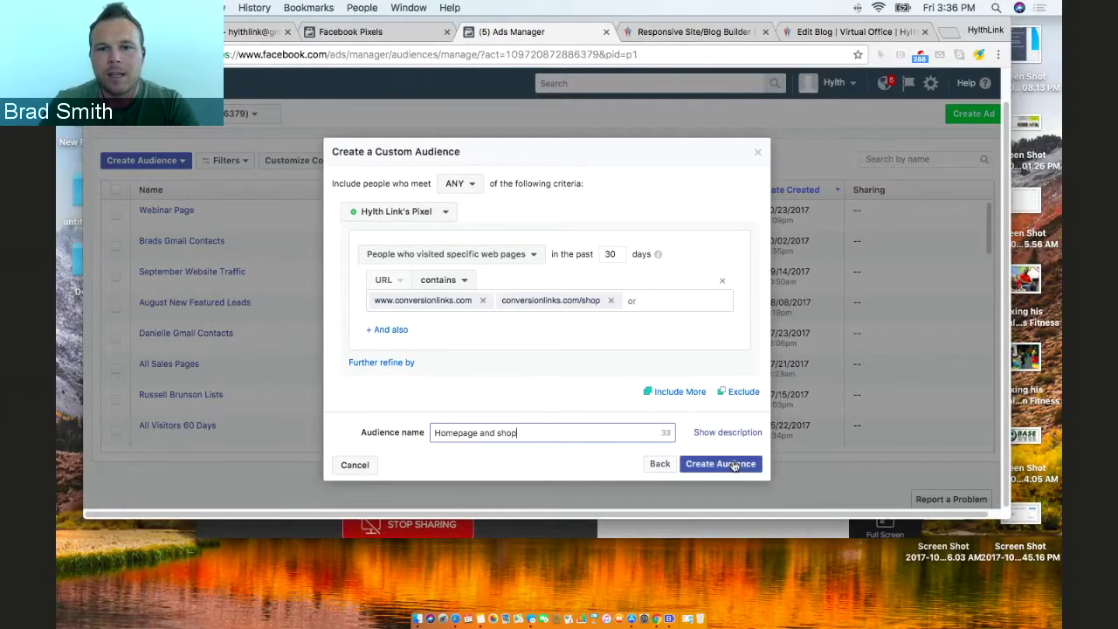
pyautogui.click(732, 463)
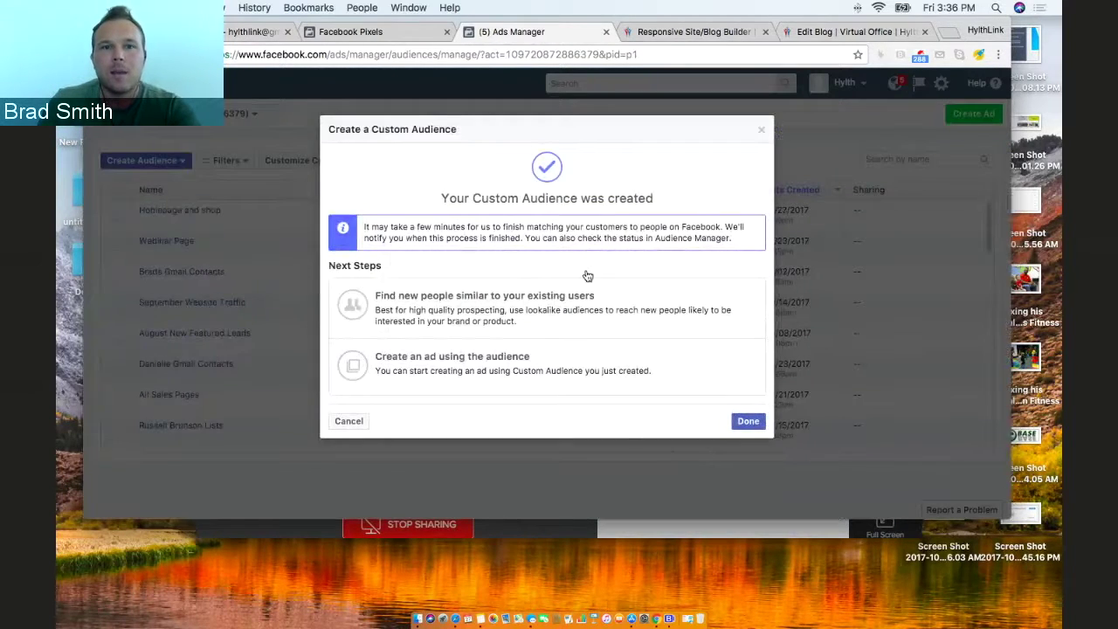
pyautogui.click(754, 423)
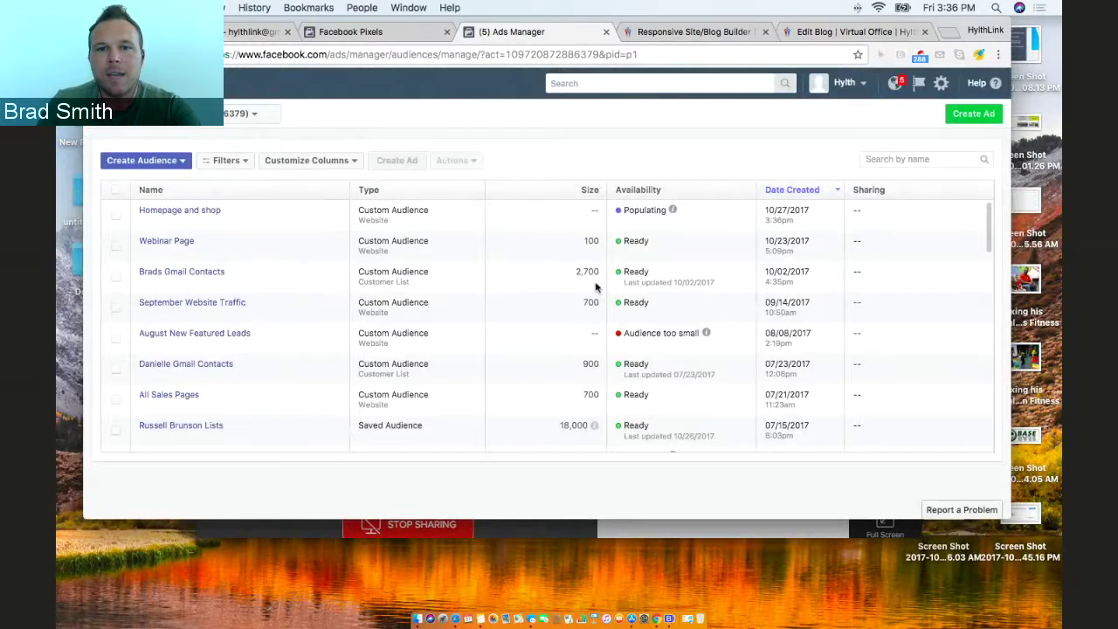
# Check the audience list, then switch to the Facebook Pixels events page.
pyautogui.moveTo(593, 426)
pyautogui.scroll(-1, 580, 350)
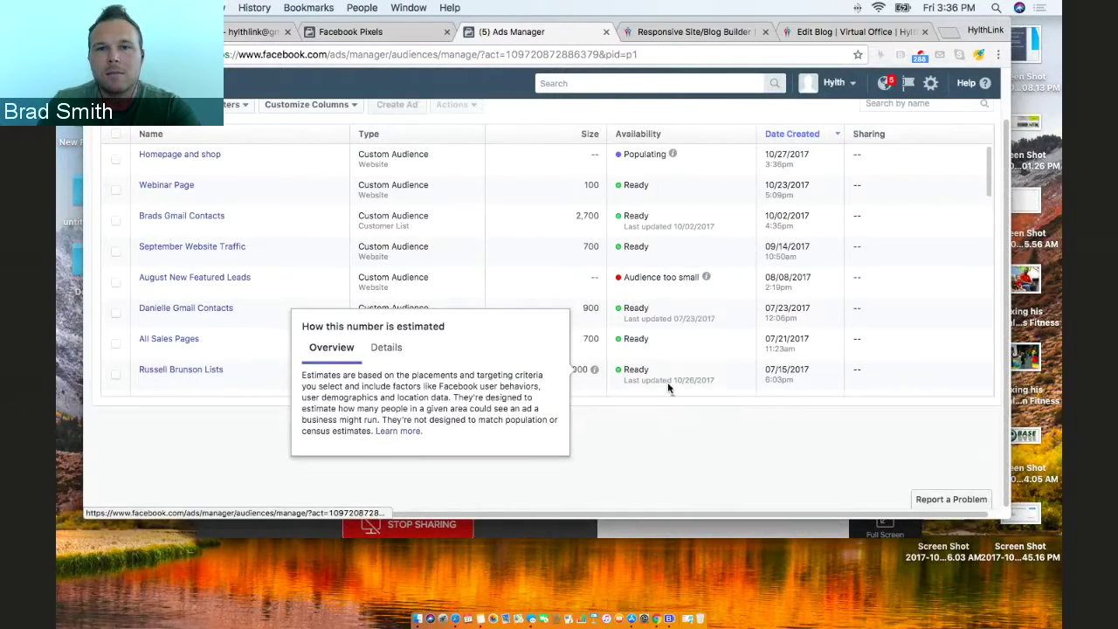
pyautogui.scroll(1, 667, 381)
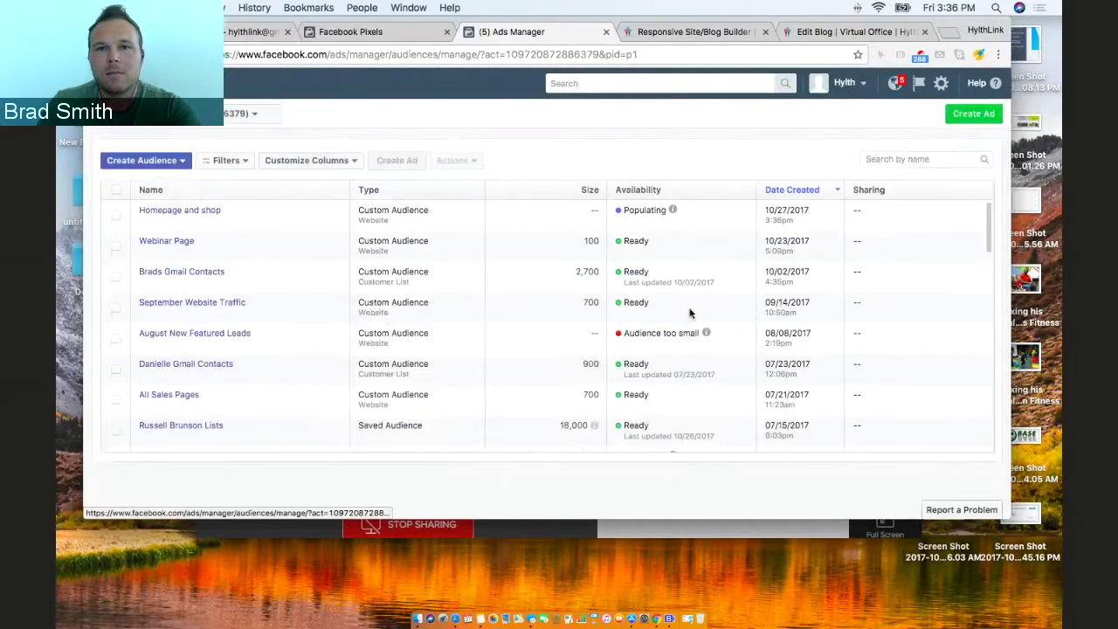
pyautogui.click(388, 32)
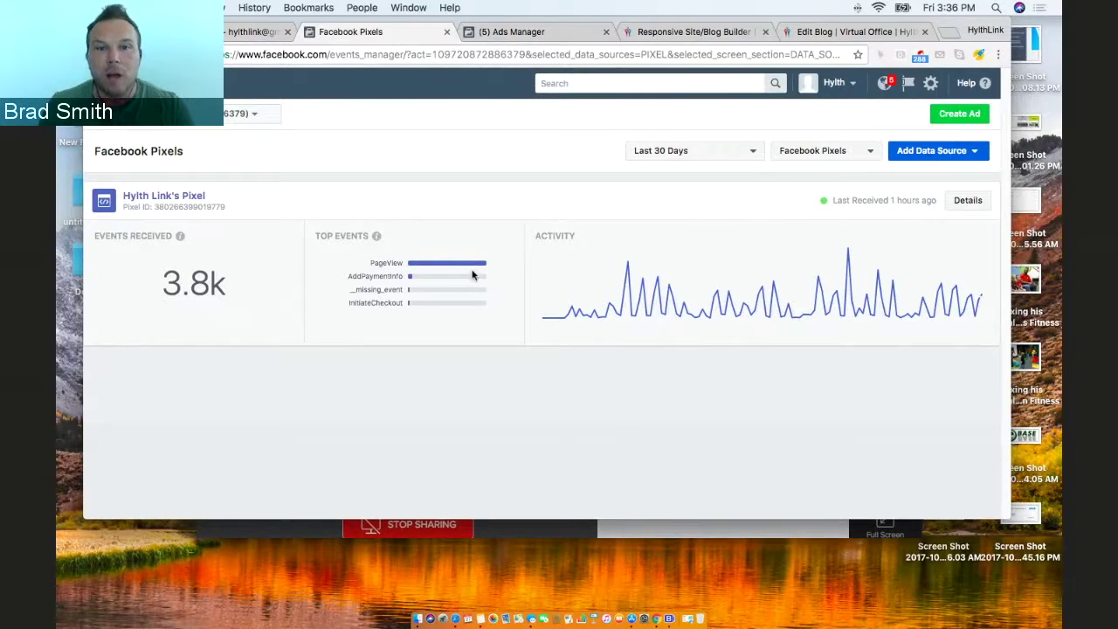
# Bring up the screen-sharing window over the pixel's events overview.
pyautogui.click(669, 618)
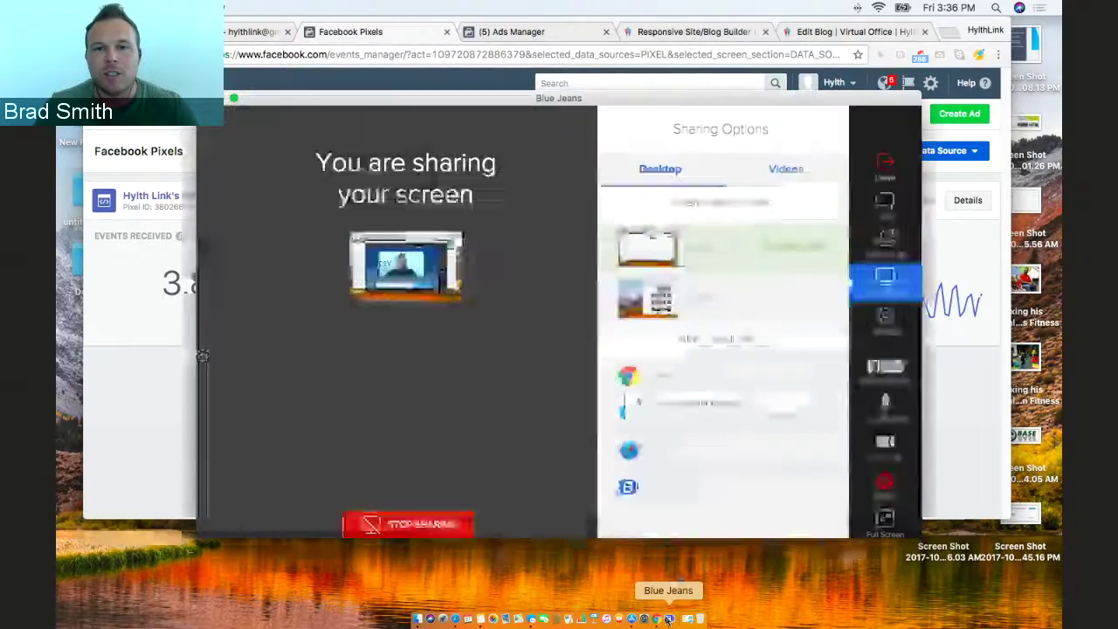